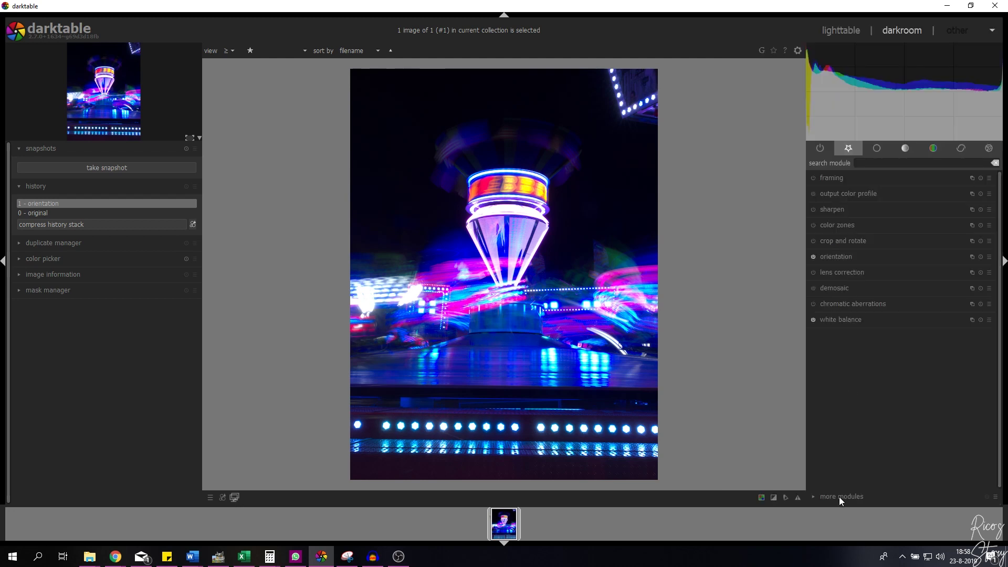
pyautogui.click(839, 497)
pyautogui.scroll(-3, 777, 441)
pyautogui.scroll(-2, 778, 441)
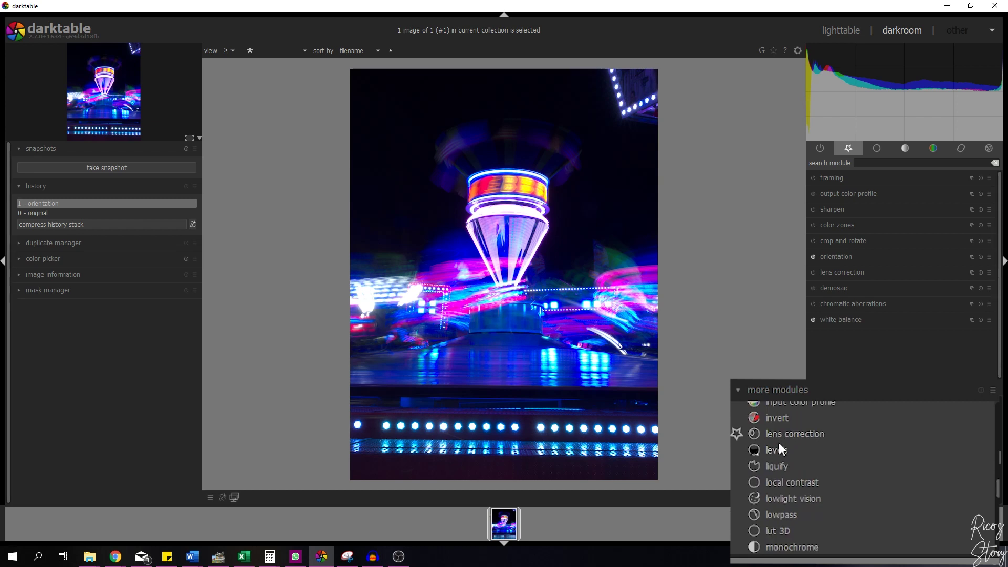
pyautogui.scroll(4, 779, 443)
pyautogui.click(839, 496)
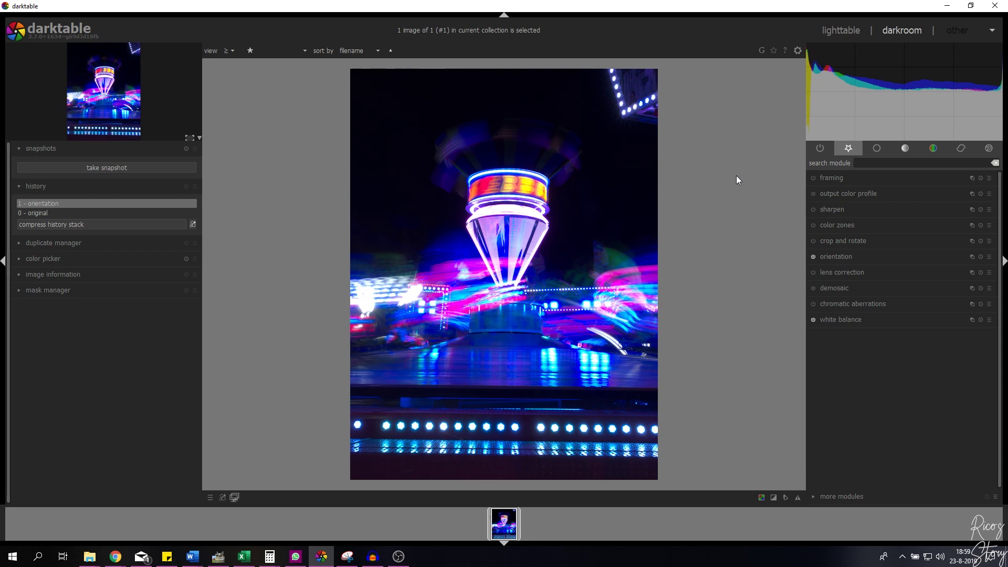
# Enable the framing module and set its border size to 50%.
pyautogui.click(839, 177)
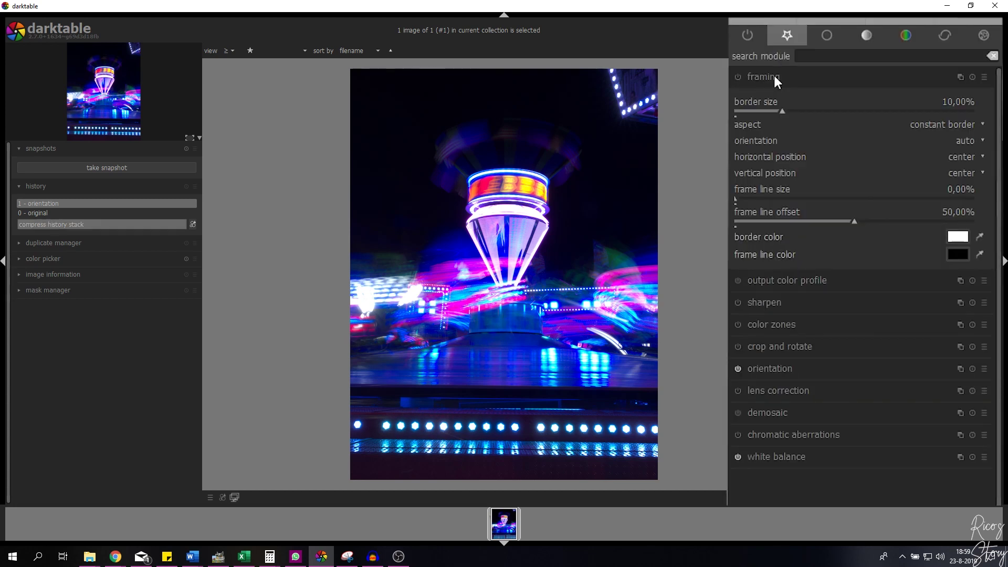
pyautogui.click(738, 77)
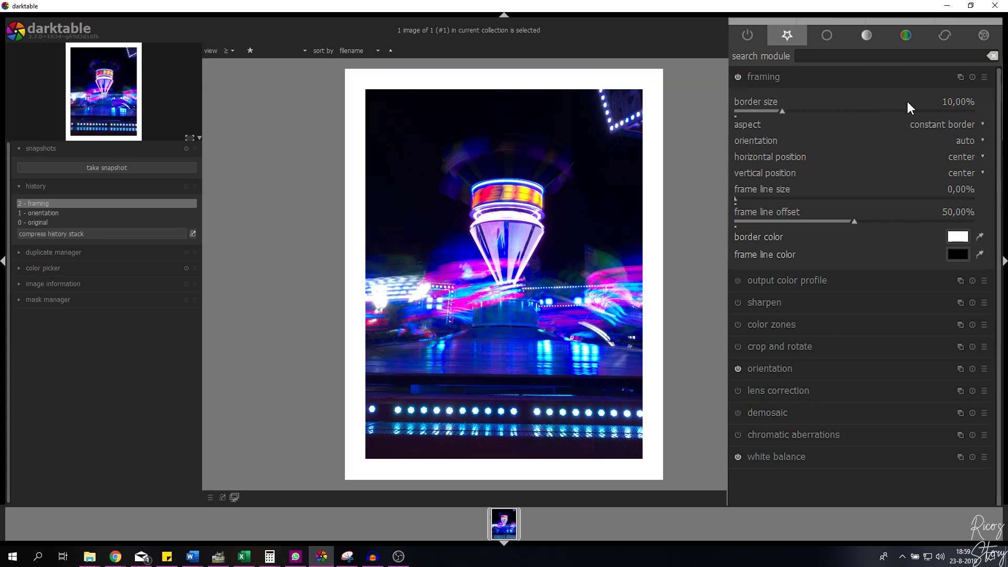
pyautogui.rightClick(950, 101)
pyautogui.write('50')
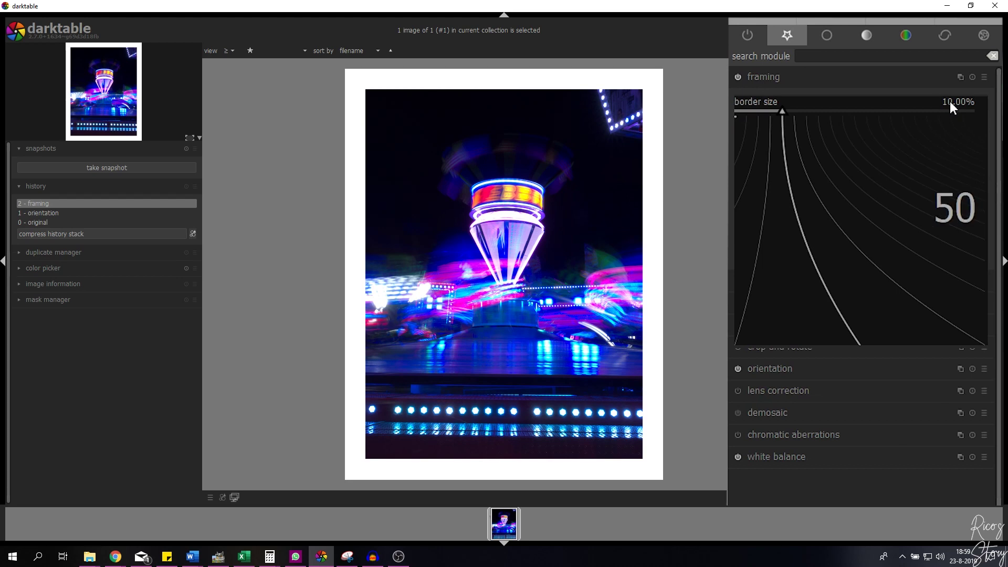
pyautogui.press('Return')
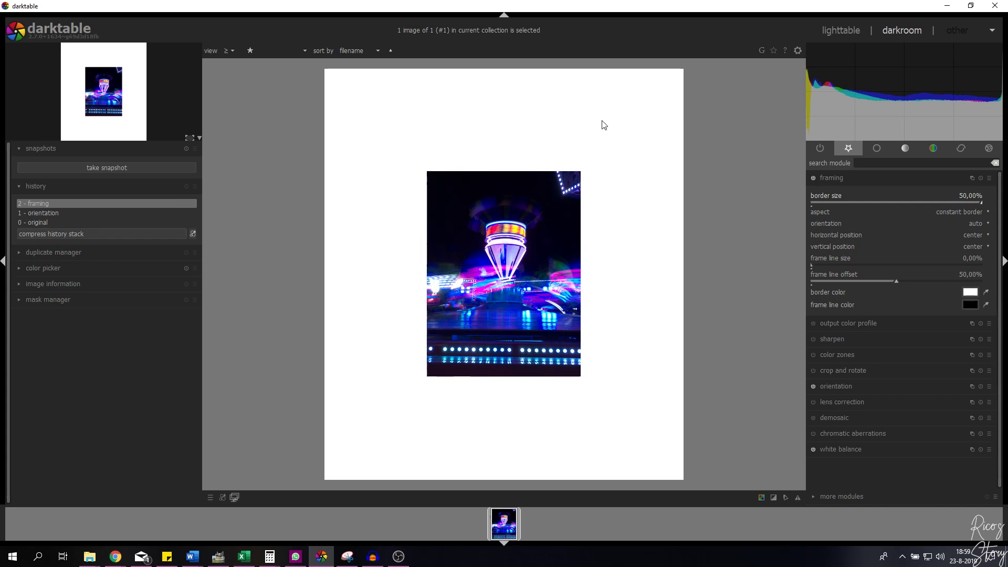
# Try black as the frame's border color and restore it to white.
pyautogui.click(971, 293)
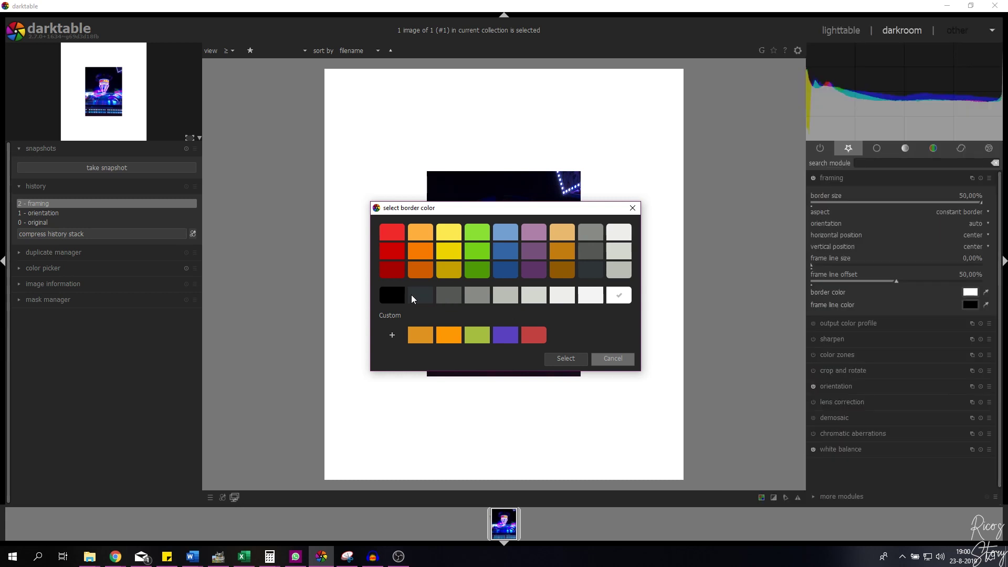
pyautogui.click(393, 296)
pyautogui.click(565, 358)
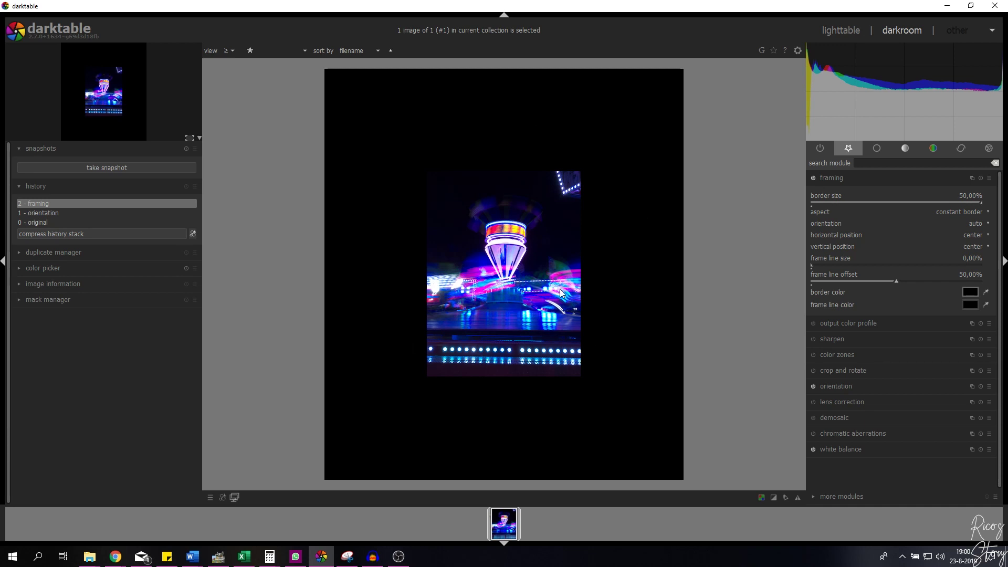
pyautogui.click(971, 292)
pyautogui.click(618, 295)
pyautogui.click(565, 358)
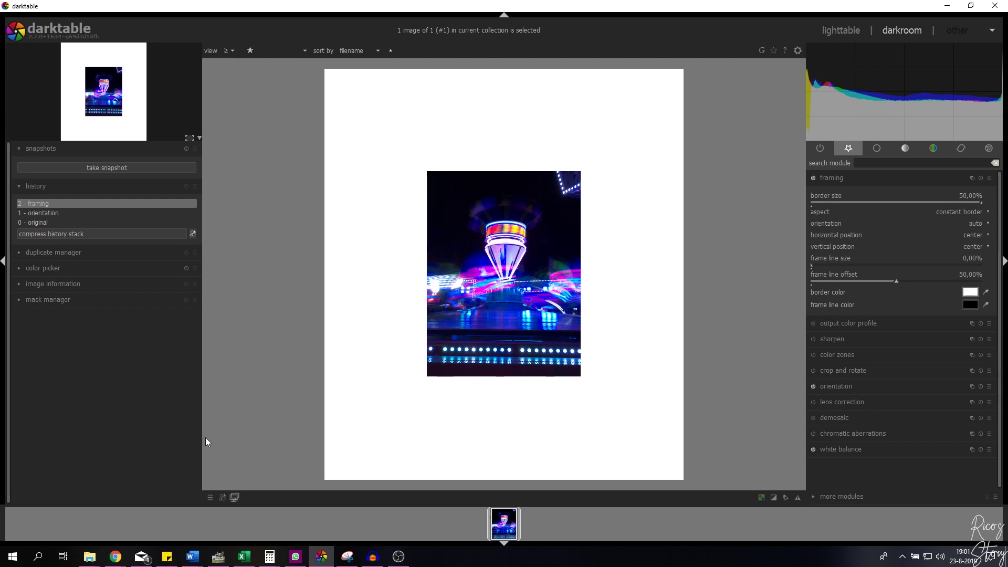
# Apply the Astrophotography style and compare the framing history state with the final contrast brightness saturation state.
pyautogui.click(221, 498)
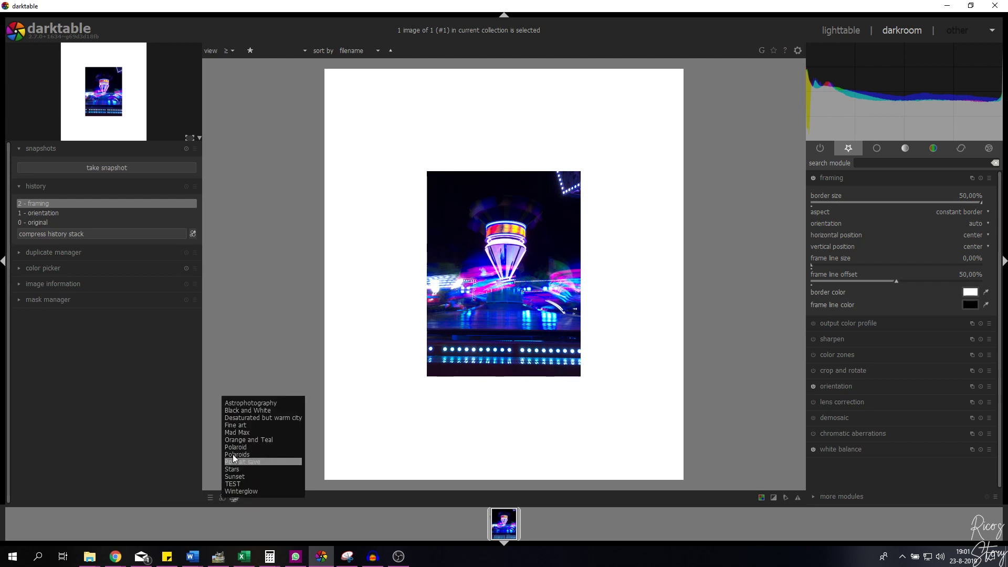
pyautogui.click(253, 403)
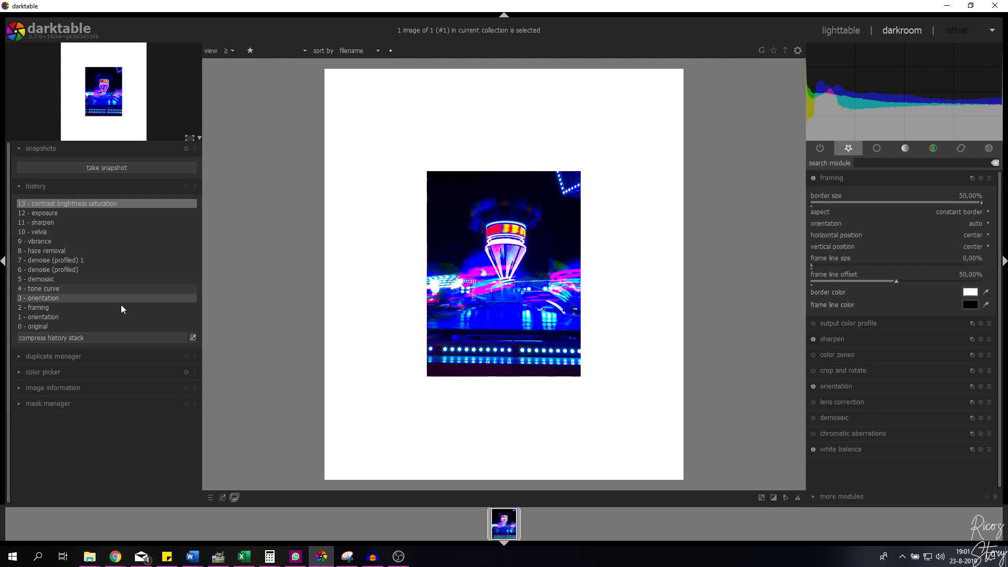
pyautogui.click(34, 310)
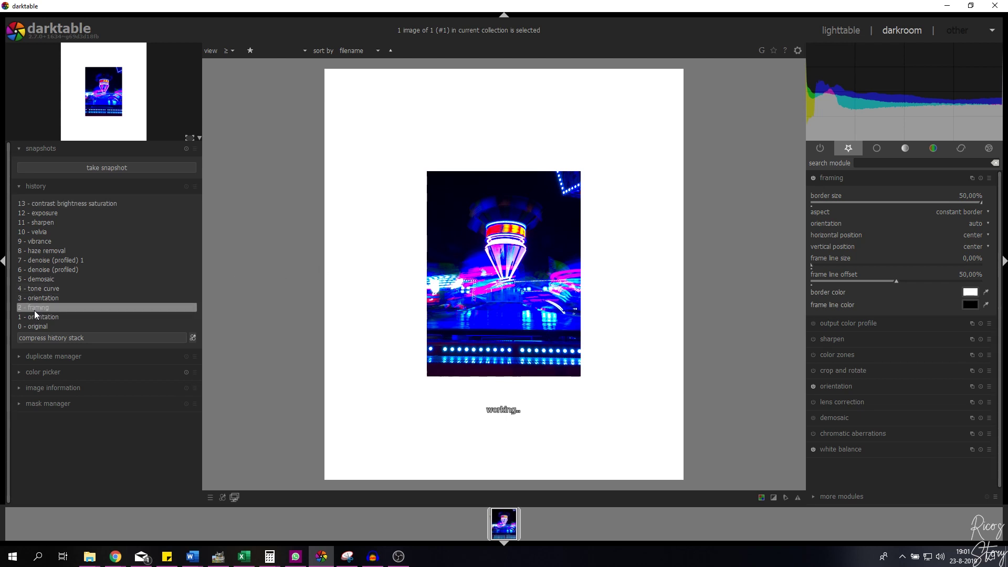
pyautogui.click(51, 205)
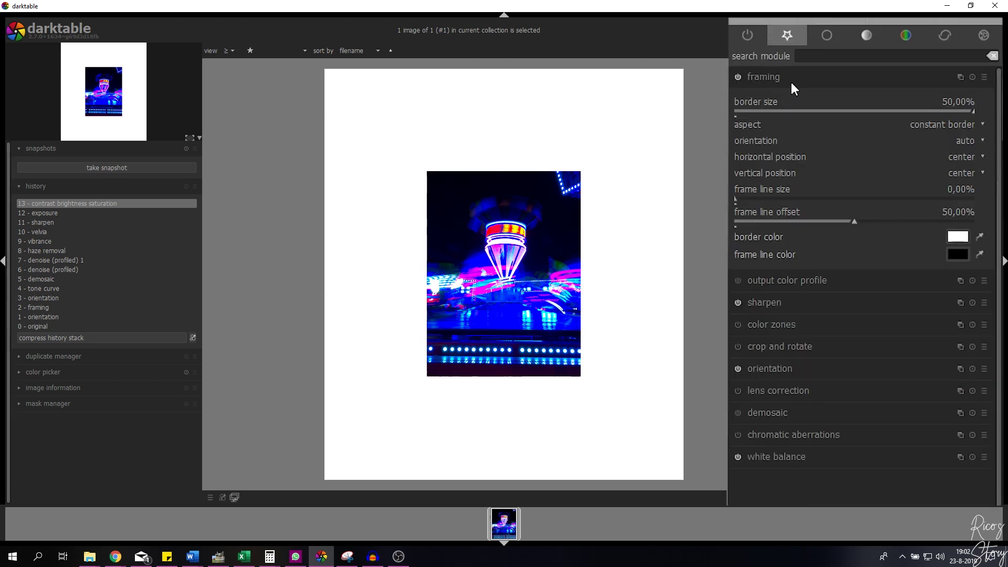
# In color zones, sample the image's color, lower the saturation curve in the blue hues, and compare with the module switched off and on.
pyautogui.click(853, 179)
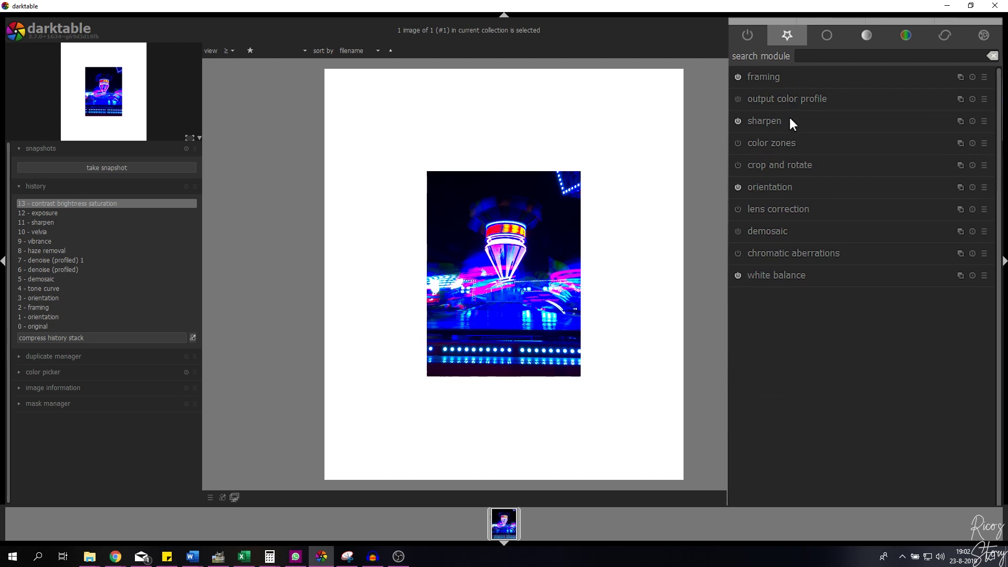
pyautogui.click(789, 142)
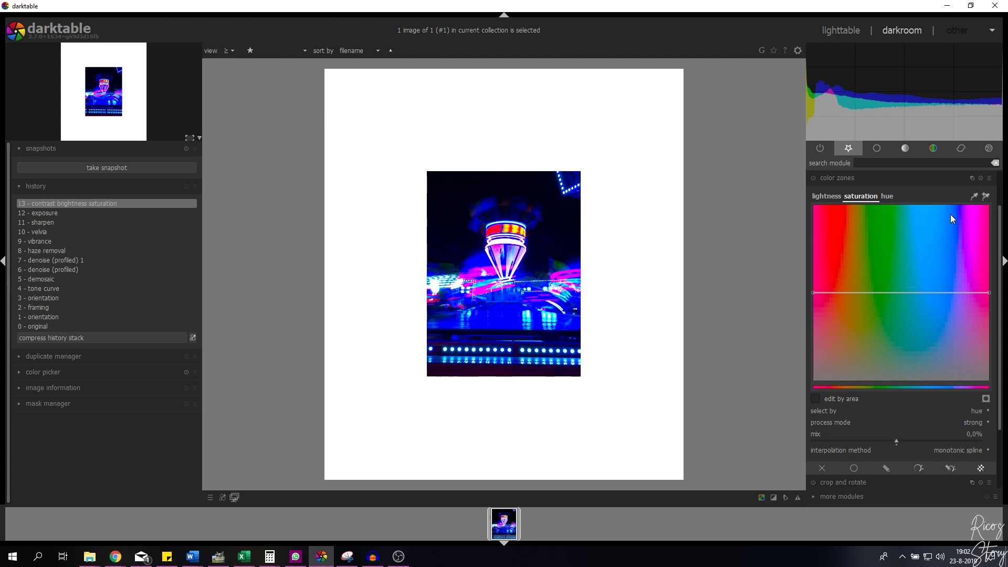
pyautogui.click(975, 196)
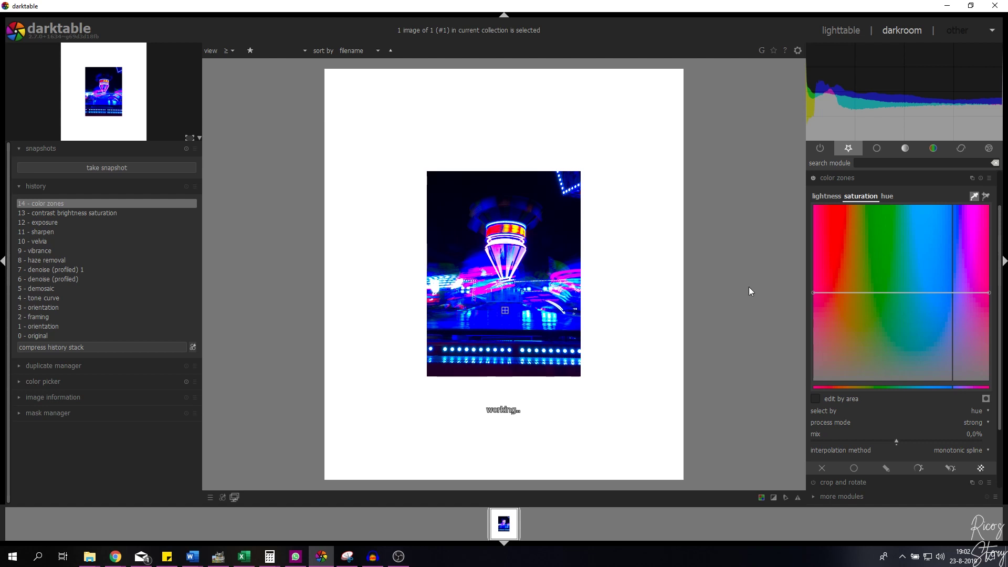
pyautogui.click(947, 238)
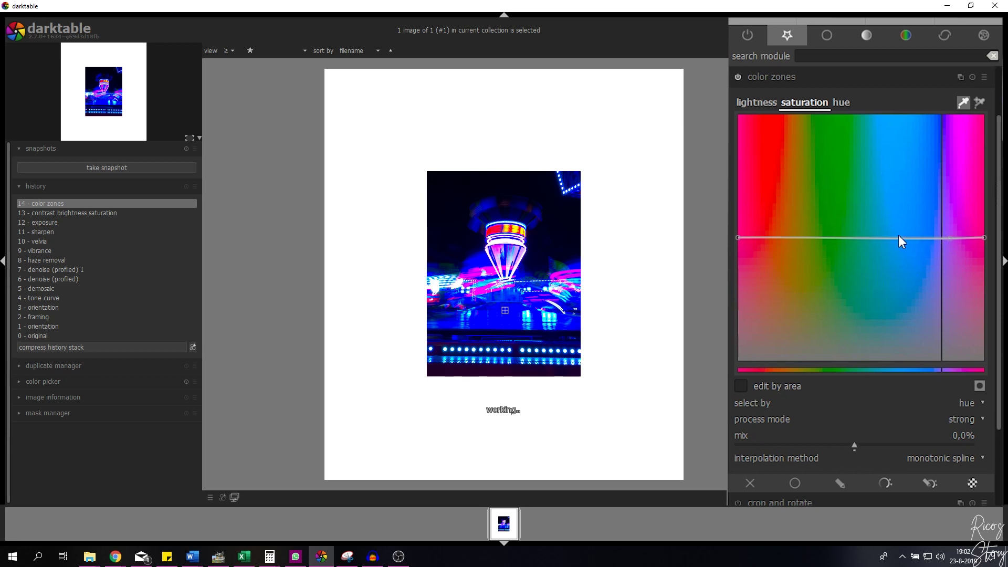
pyautogui.click(877, 237)
pyautogui.moveTo(938, 238); pyautogui.dragTo(955, 342)
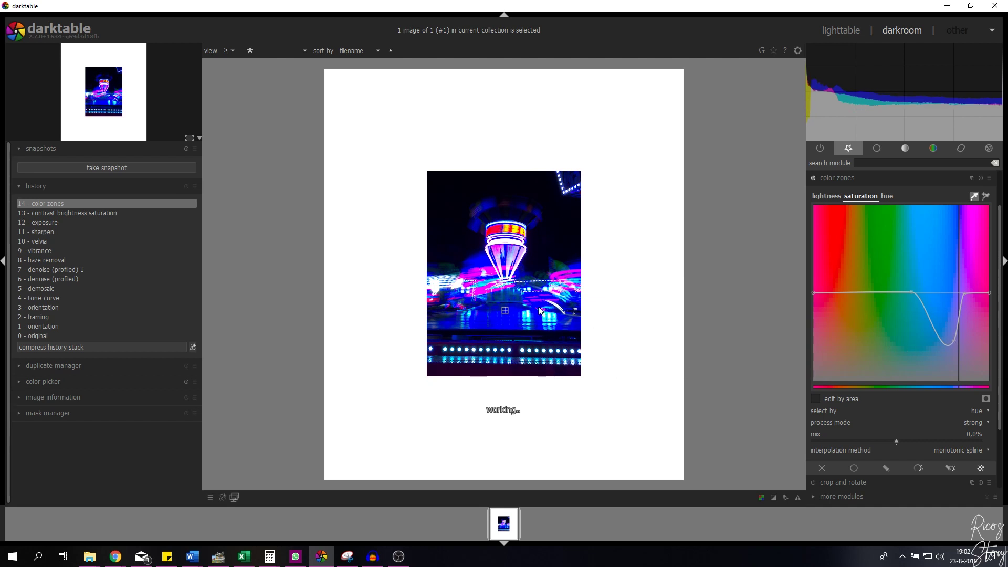
pyautogui.click(813, 178)
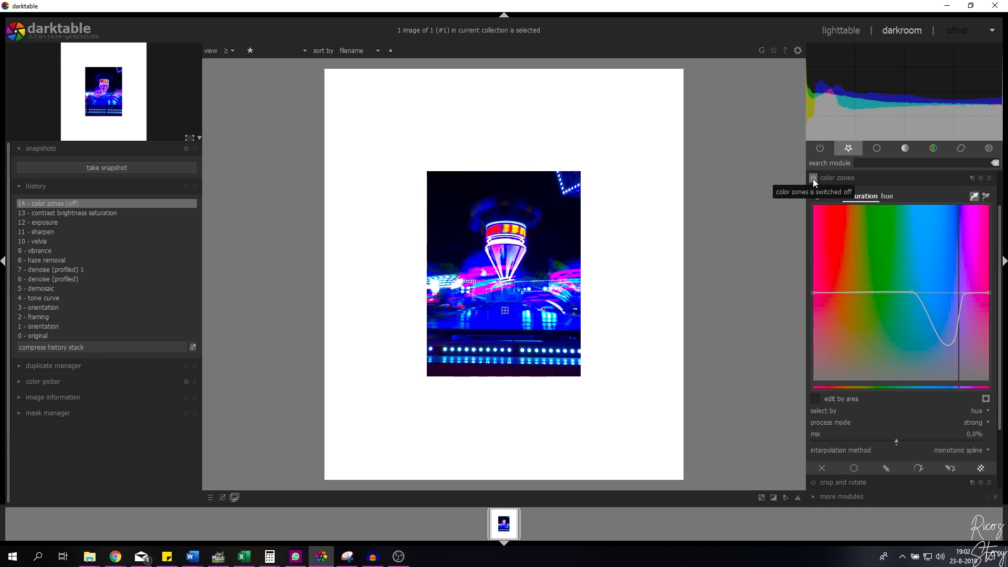
pyautogui.click(813, 179)
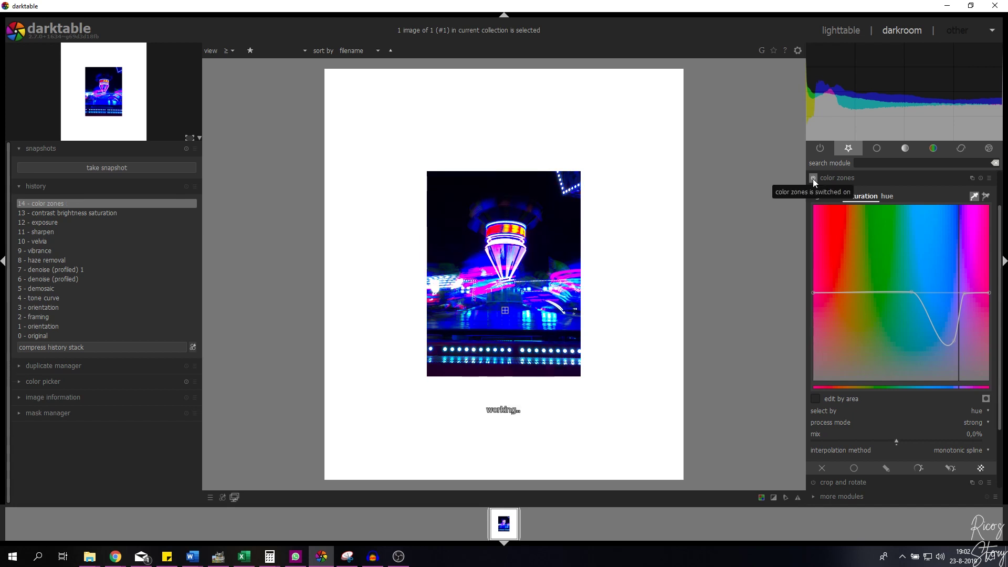
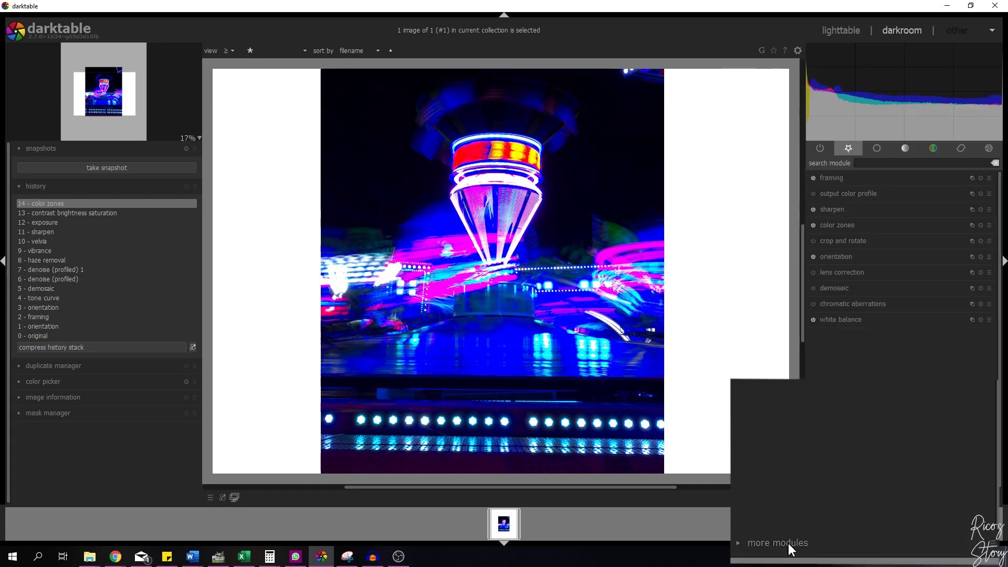
# Add the highpass module to the favorite modules and expand its settings.
pyautogui.scroll(-2, 774, 514)
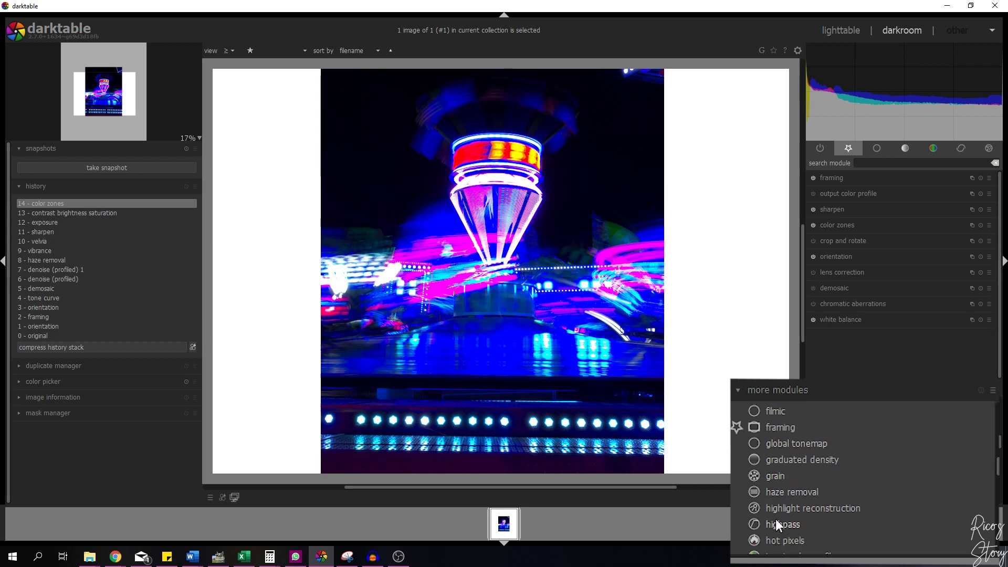
pyautogui.click(785, 524)
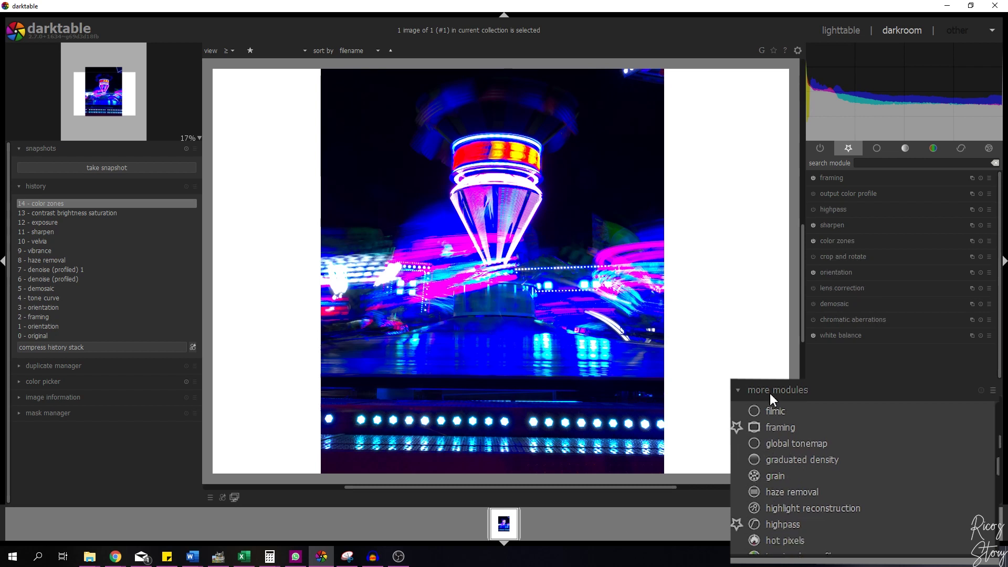
pyautogui.click(841, 210)
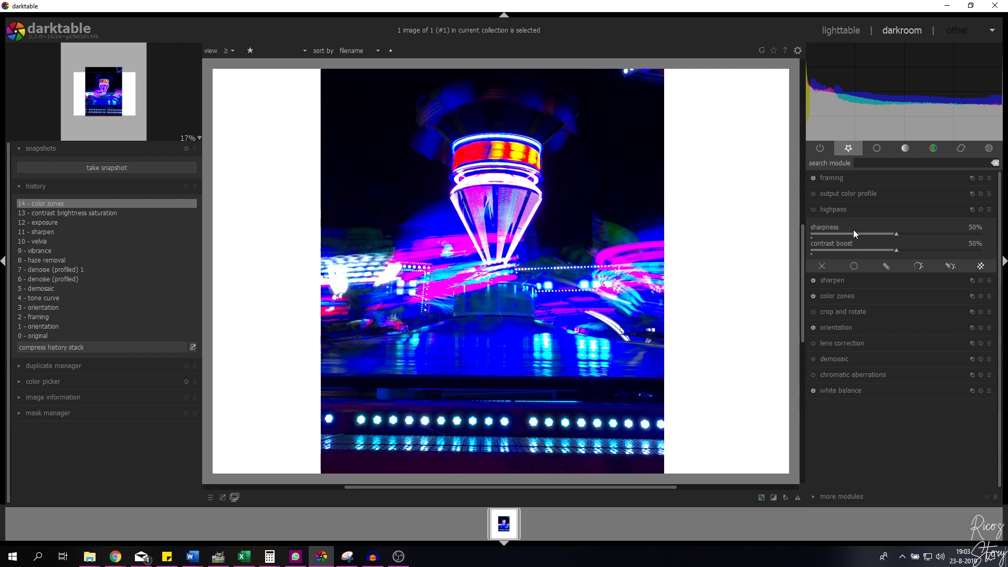
# Set both sharpness and contrast boost of the highpass module to 0%.
pyautogui.rightClick(972, 225)
pyautogui.write('0')
pyautogui.press('Return')
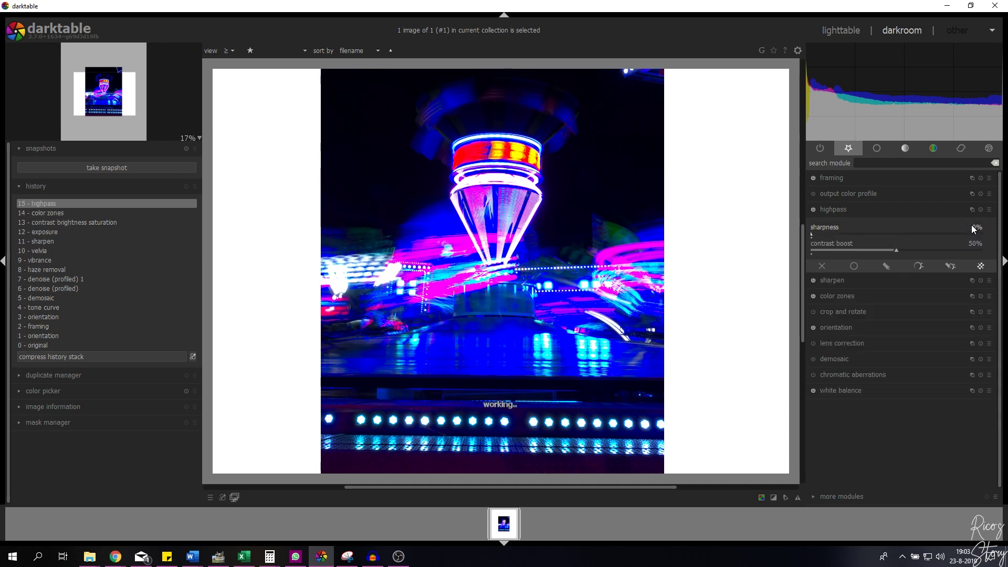
pyautogui.rightClick(978, 243)
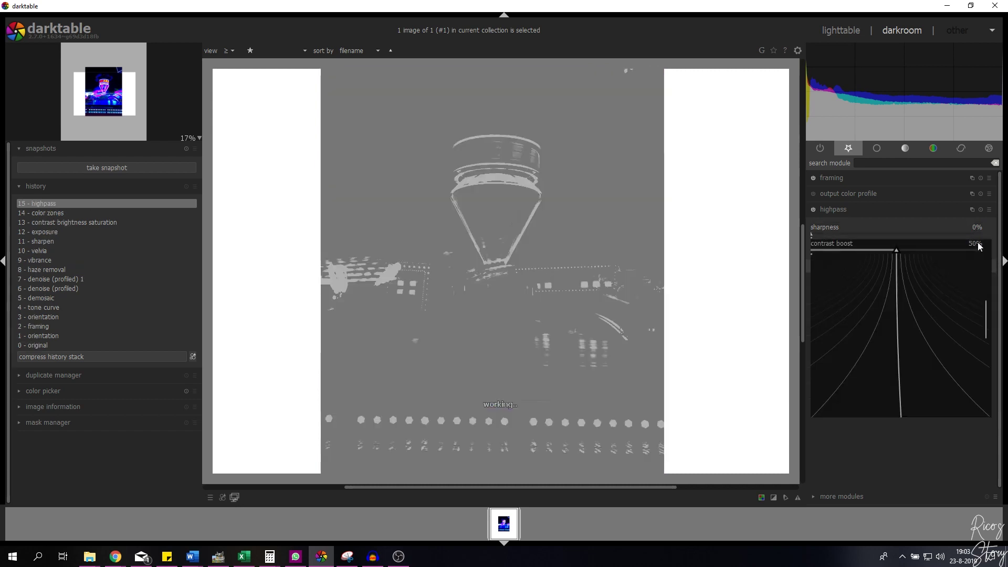
pyautogui.write('0')
pyautogui.press('Return')
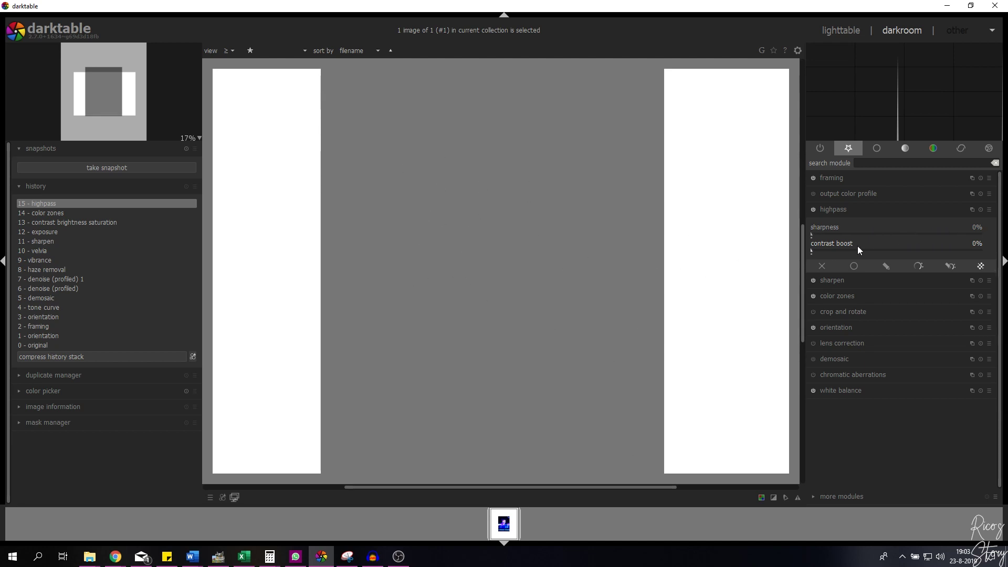
# Set the highpass sharpness and contrast boost to 5% each.
pyautogui.rightClick(974, 228)
pyautogui.write('5')
pyautogui.press('Return')
pyautogui.rightClick(975, 244)
pyautogui.write('5')
pyautogui.press('Return')
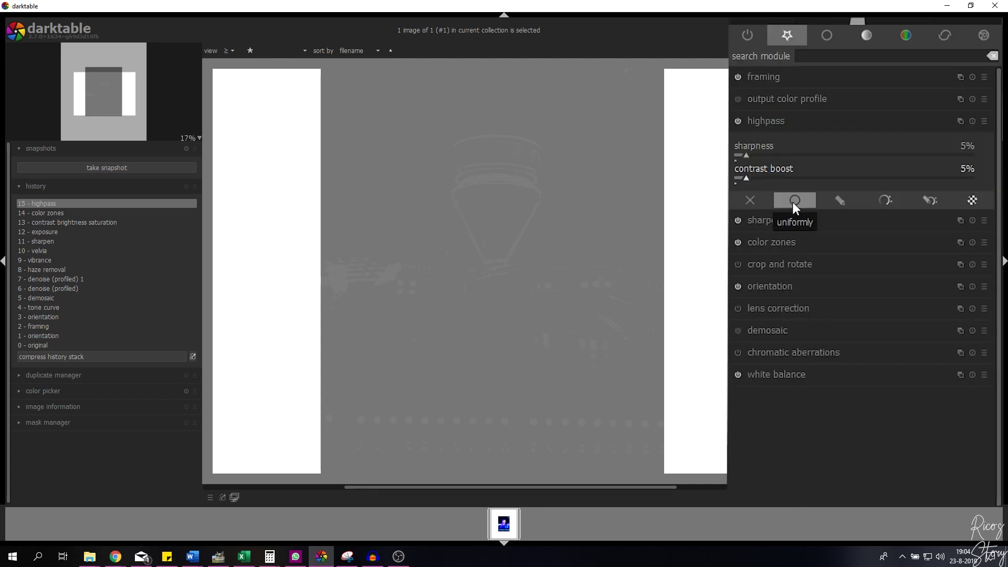
# Blend the highpass effect uniformly in overlay mode and compare the image with the module off and on.
pyautogui.click(793, 207)
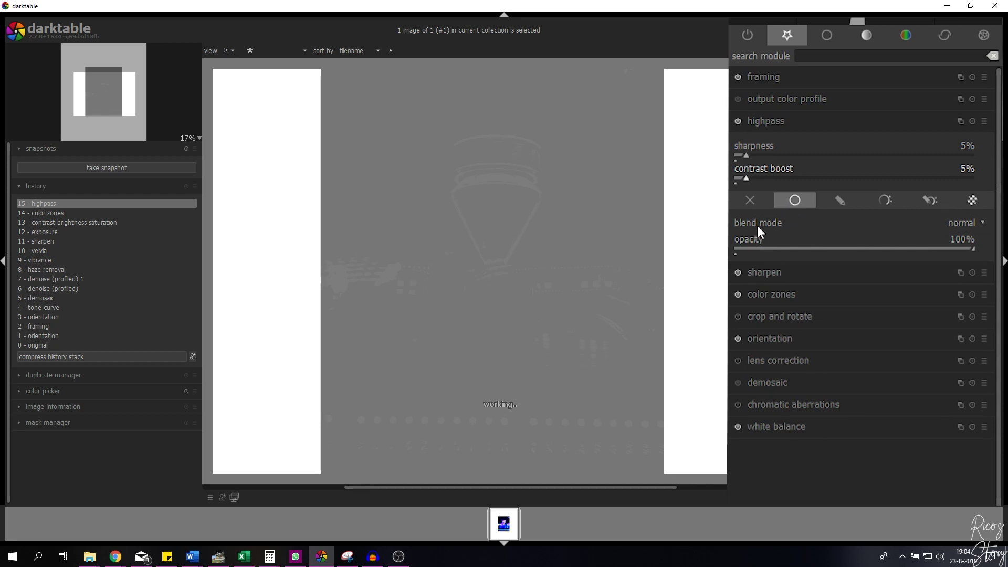
pyautogui.click(963, 224)
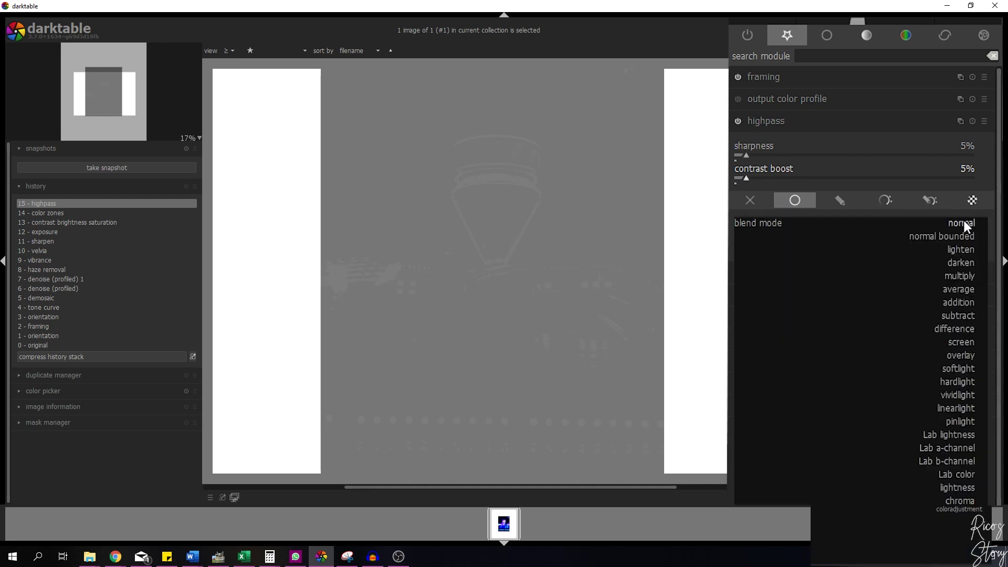
pyautogui.click(962, 357)
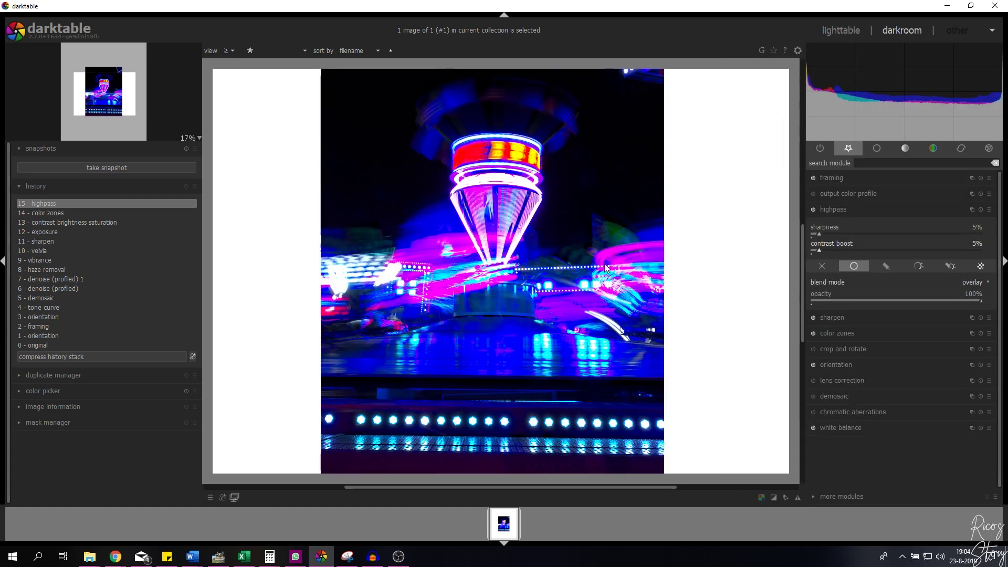
pyautogui.click(813, 209)
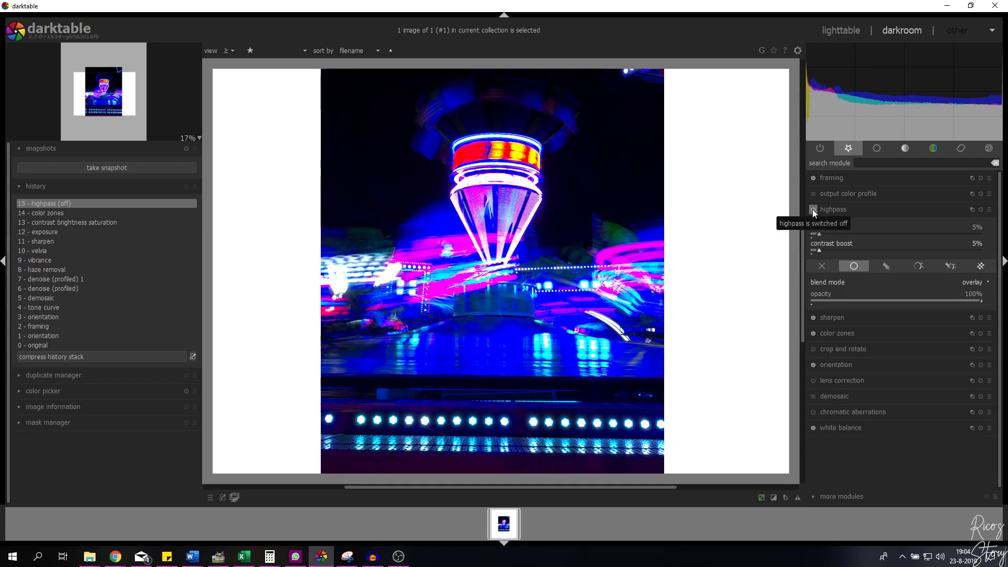
pyautogui.click(813, 209)
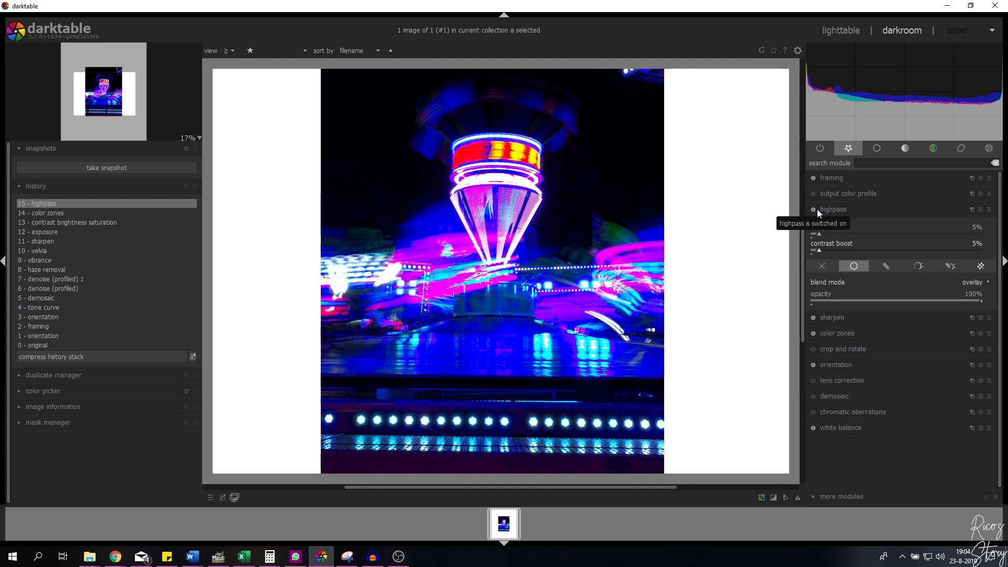
# Collapse the highpass settings and switch off the framing module to remove the border.
pyautogui.click(837, 209)
pyautogui.scroll(-1, 479, 237)
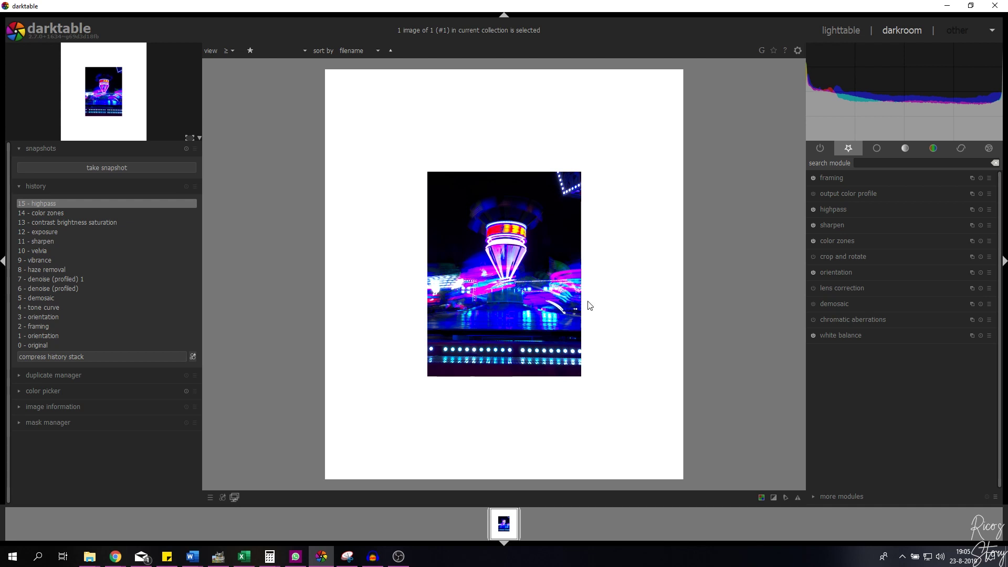
pyautogui.click(739, 77)
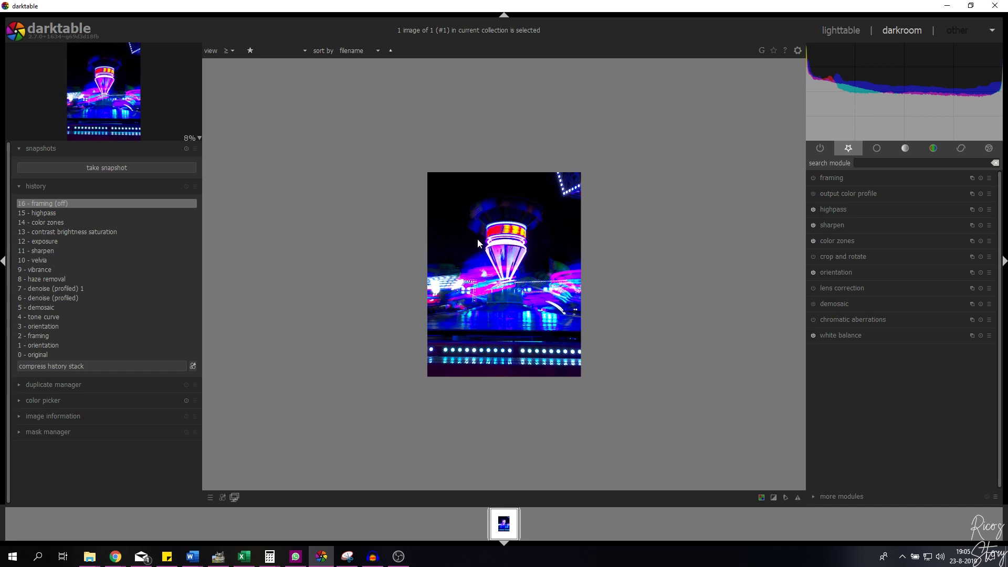
# Open the crop and rotate module, set the aspect to 1.9:1, and shrink the crop area slightly from its upper edge.
pyautogui.scroll(1, 485, 257)
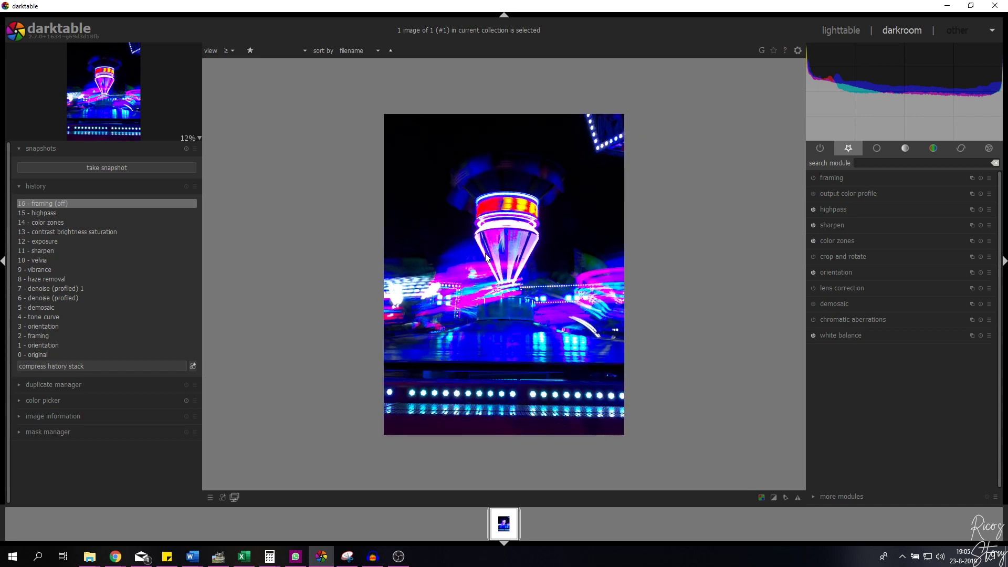
pyautogui.click(815, 189)
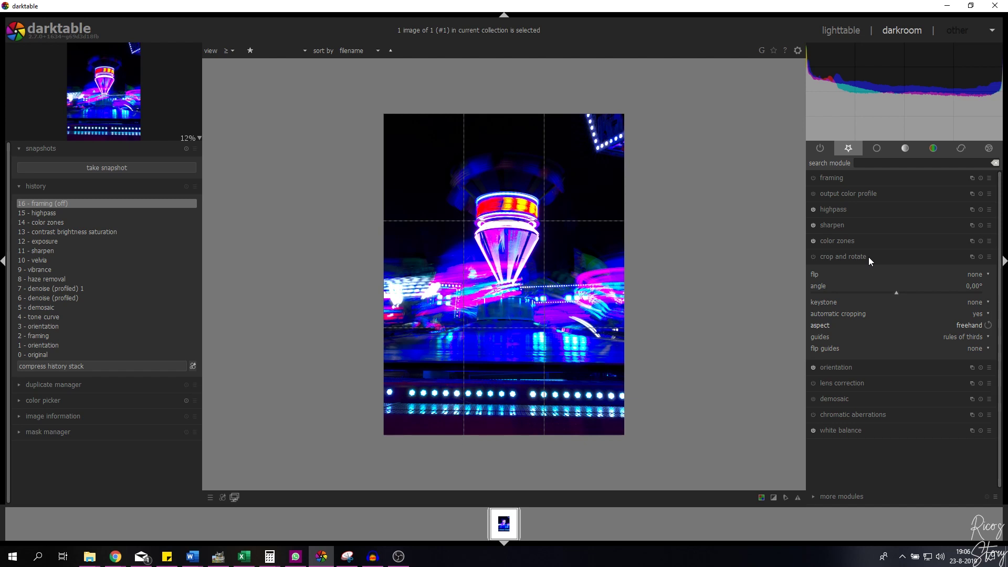
pyautogui.click(961, 322)
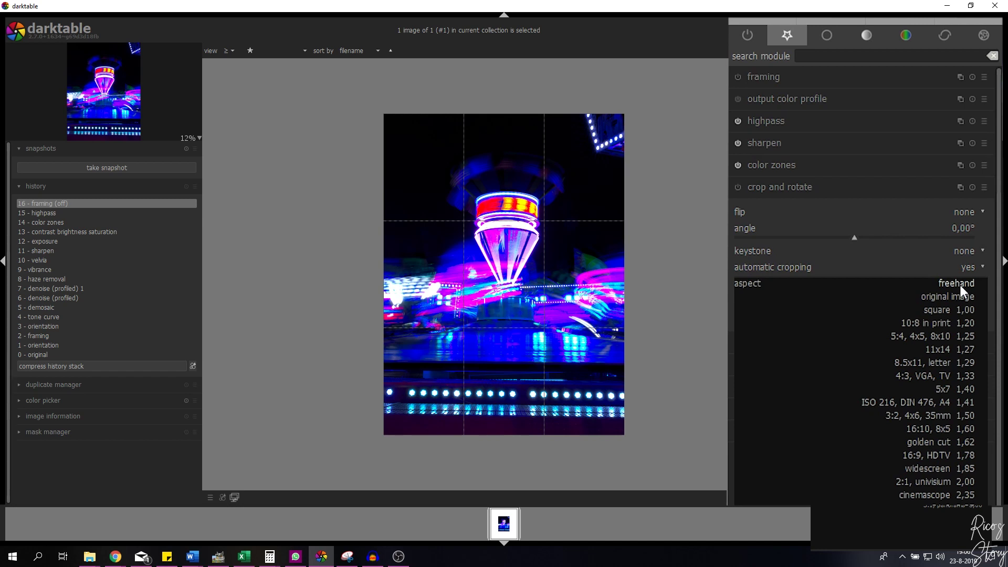
pyautogui.write('1.9:1')
pyautogui.press('Return')
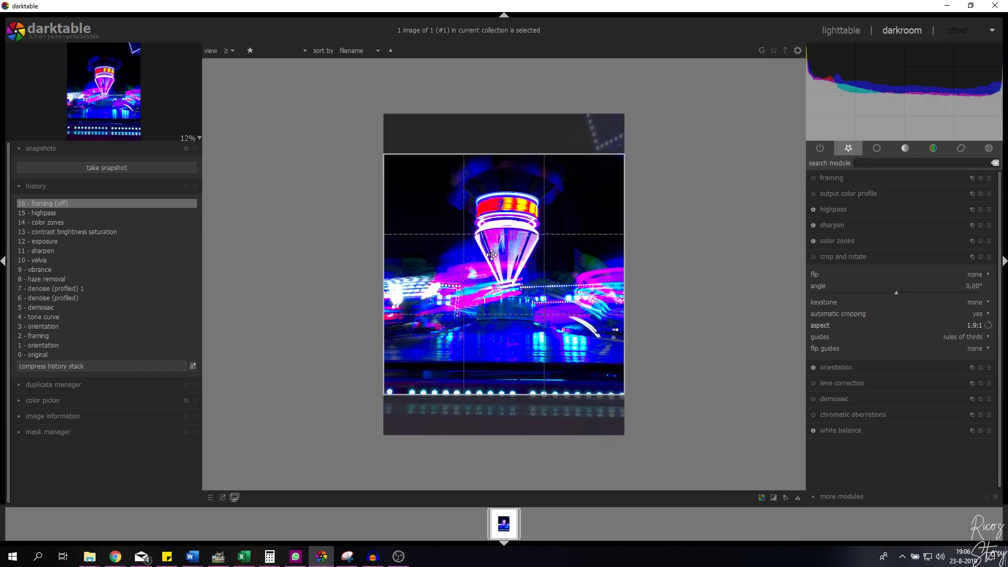
pyautogui.click(506, 172)
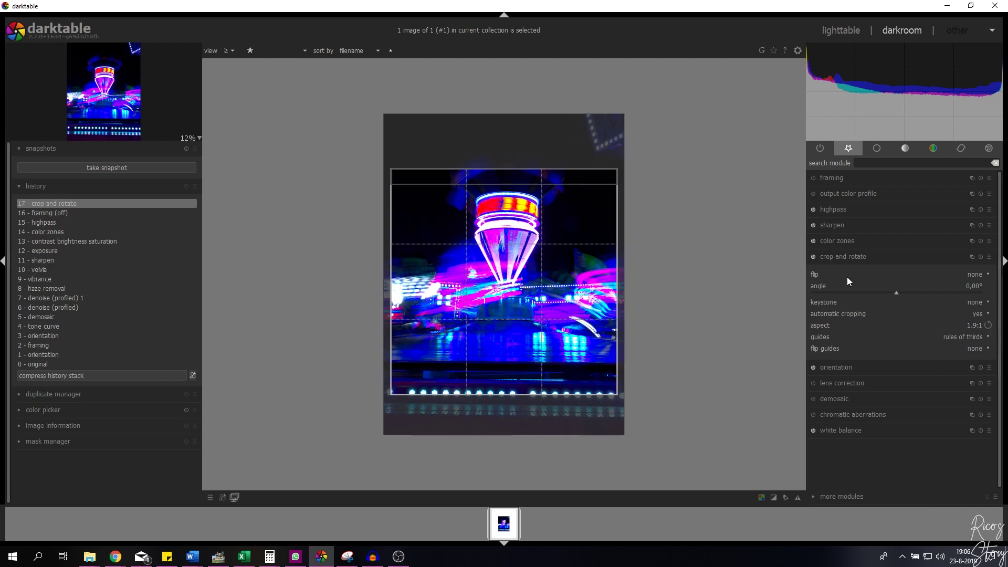
# Try a custom crop aspect of 4x5.
pyautogui.click(974, 325)
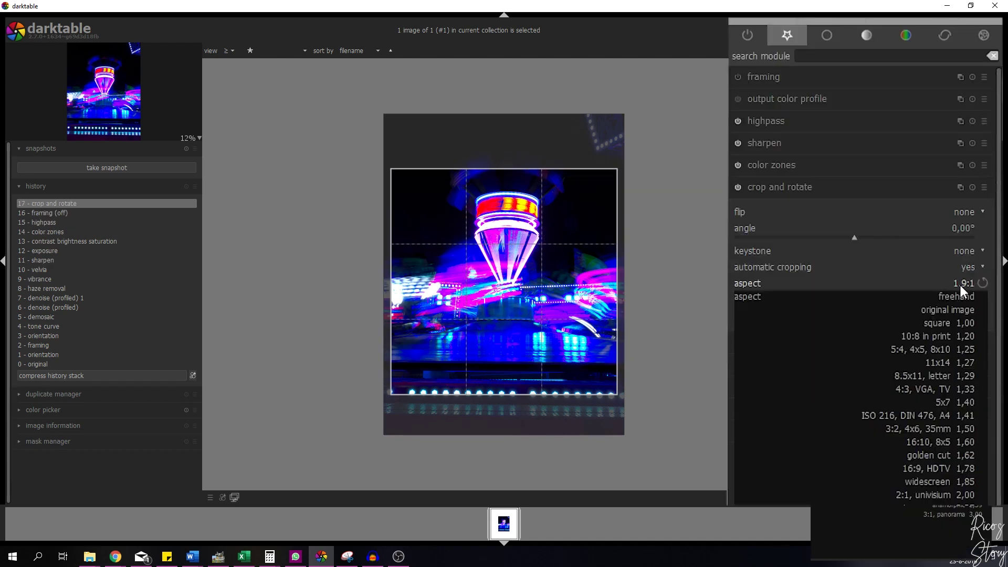
pyautogui.write('4x5')
pyautogui.press('Return')
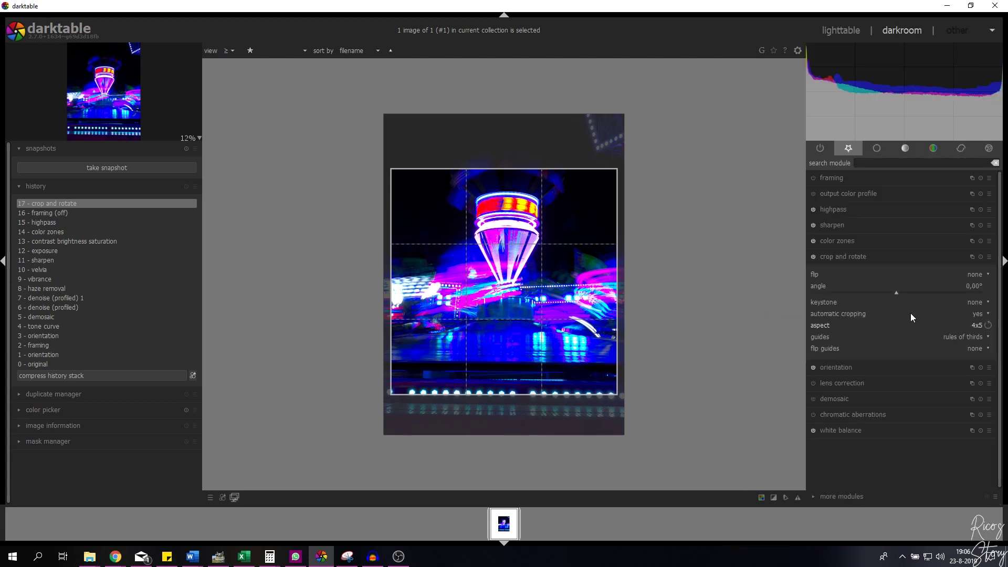
# Set the crop aspect to the "5:4, 4x5, 8x10" preset and shift the crop area slightly upward on the photo.
pyautogui.click(979, 326)
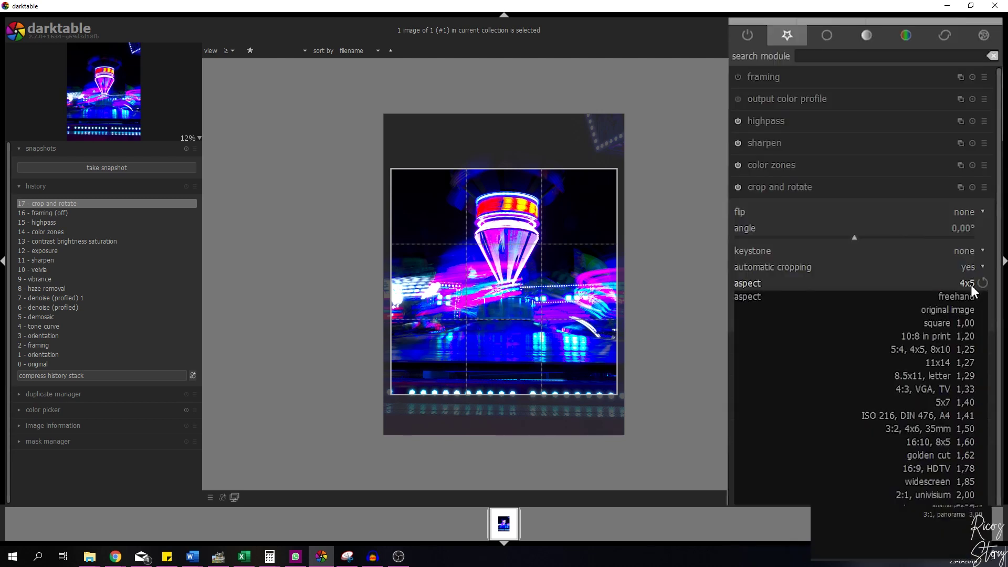
pyautogui.click(922, 351)
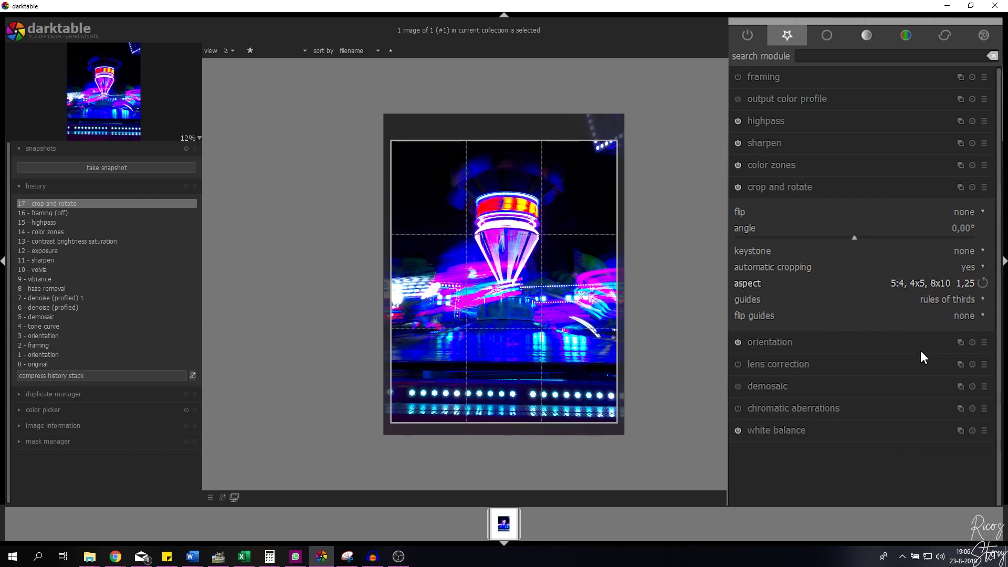
pyautogui.moveTo(518, 320); pyautogui.dragTo(519, 300)
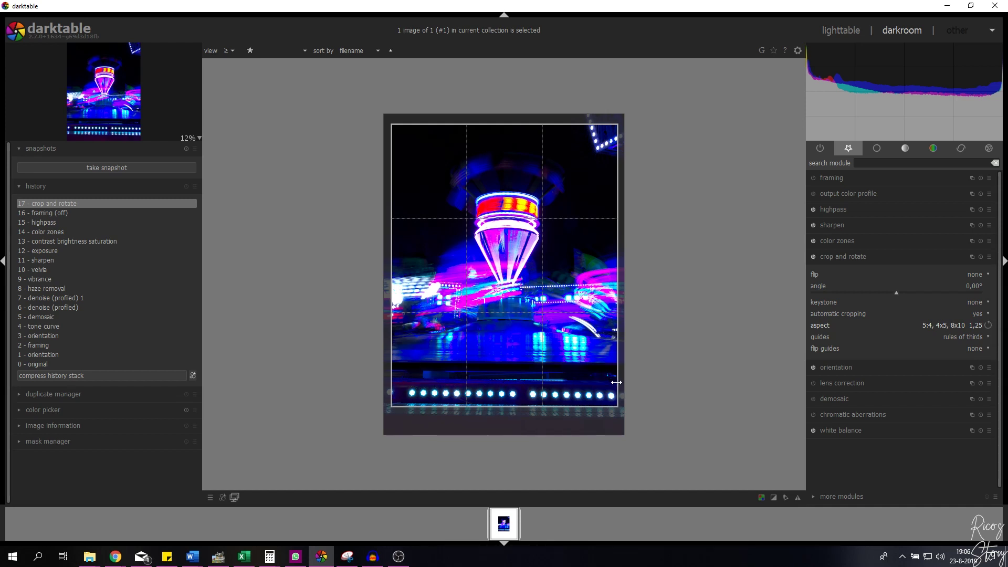
# Apply a horizontal keystone correction with the lower guide line placed near the row of white lights, and commit the crop.
pyautogui.click(977, 303)
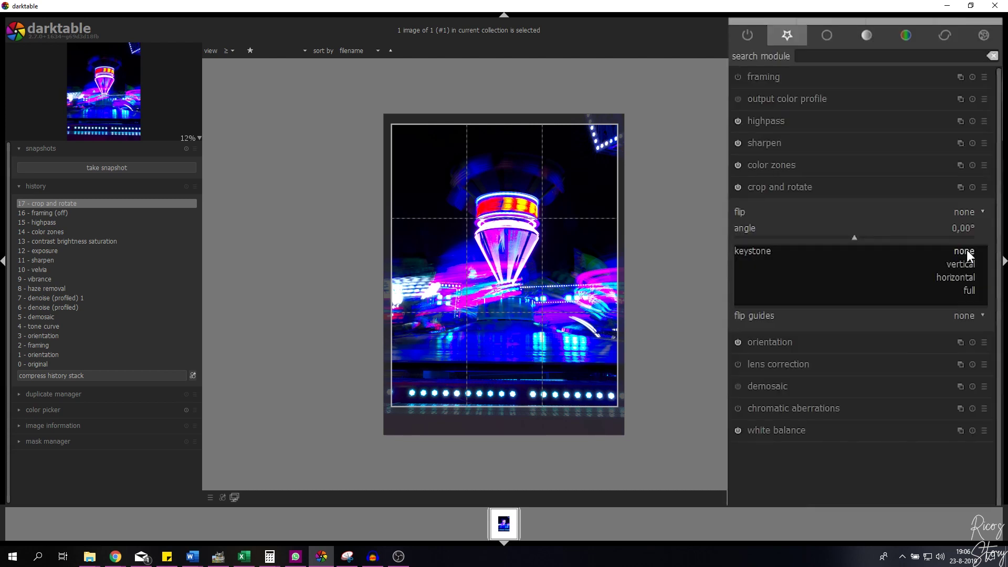
pyautogui.click(964, 277)
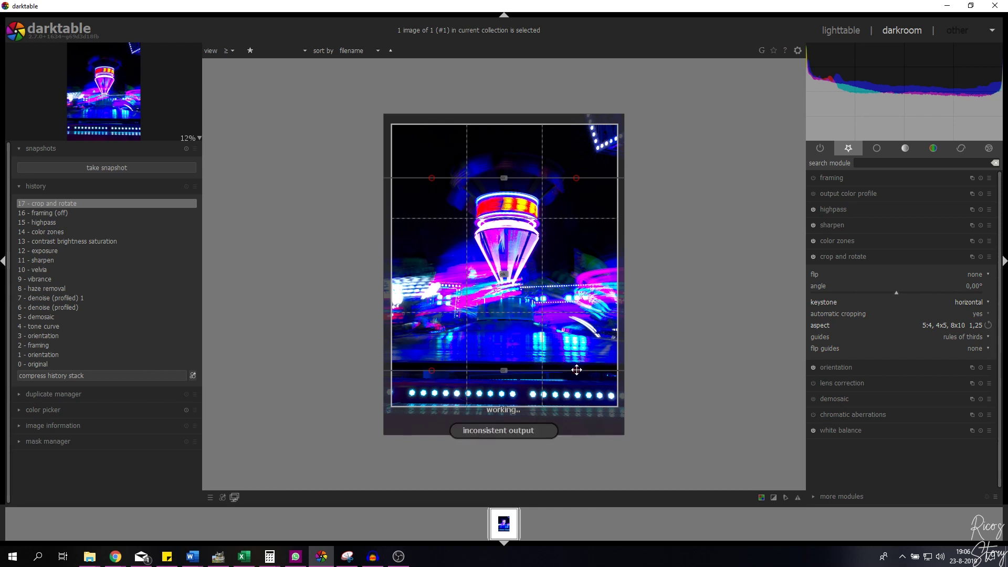
pyautogui.moveTo(576, 371); pyautogui.dragTo(598, 388)
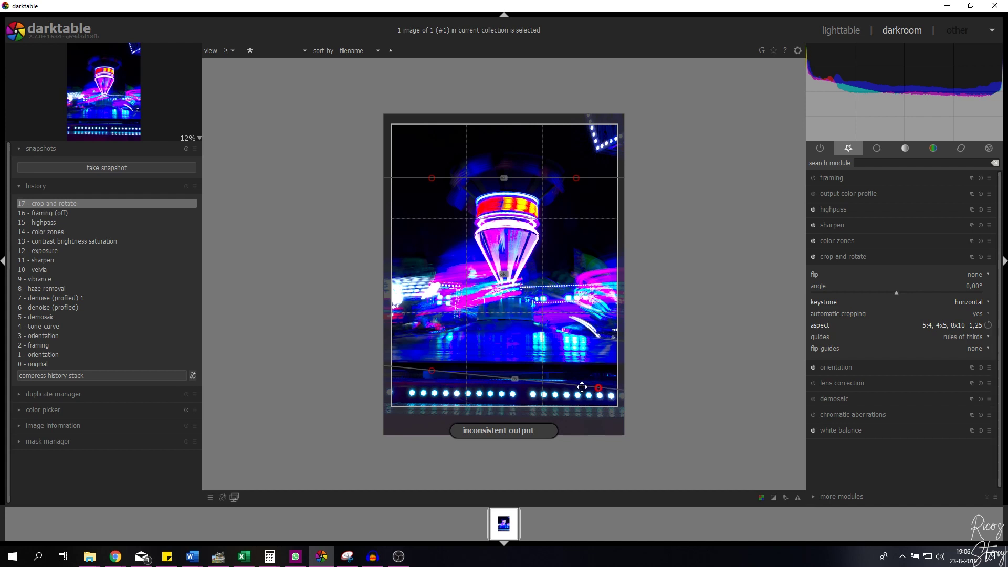
pyautogui.moveTo(432, 371); pyautogui.dragTo(428, 383)
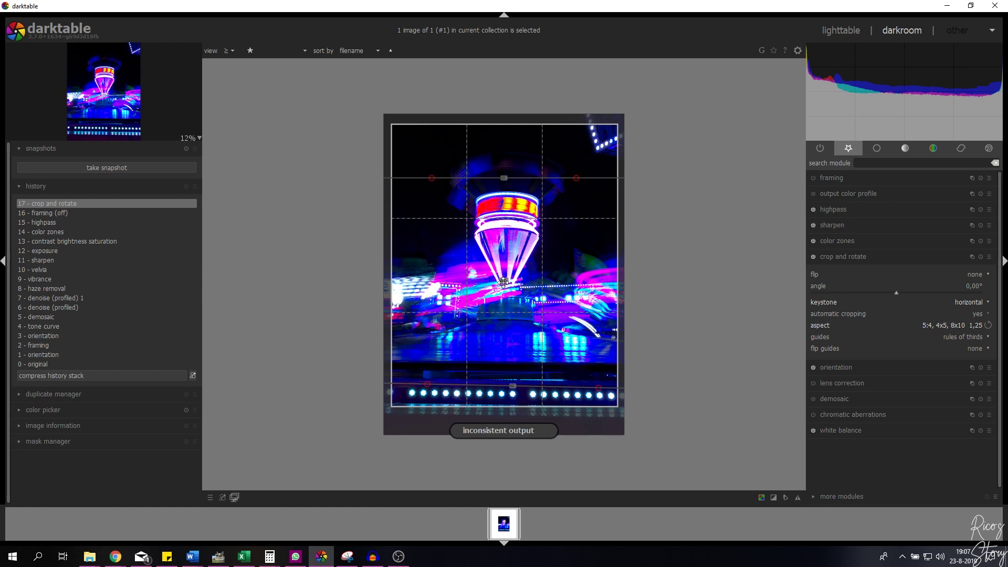
pyautogui.click(504, 281)
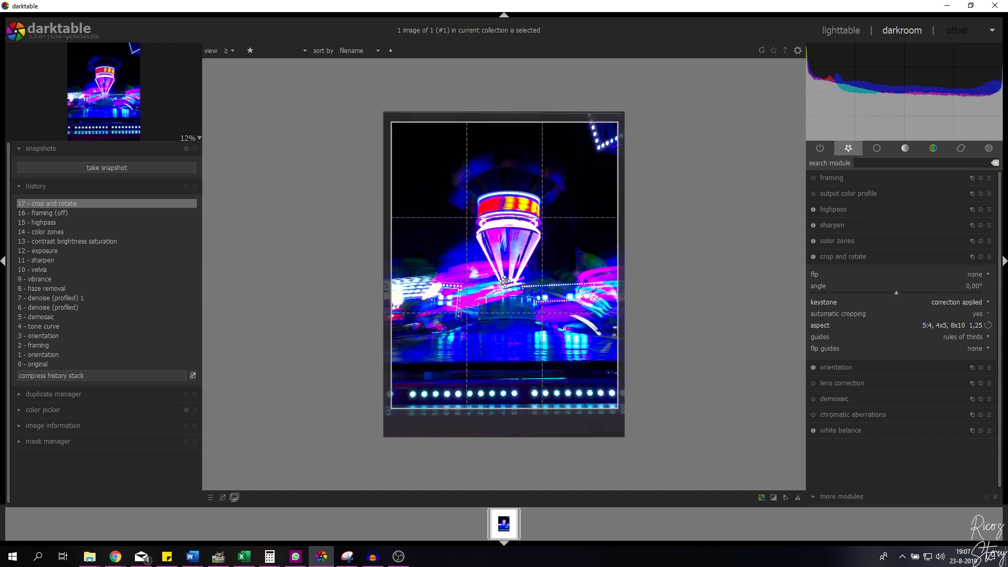
pyautogui.doubleClick(516, 265)
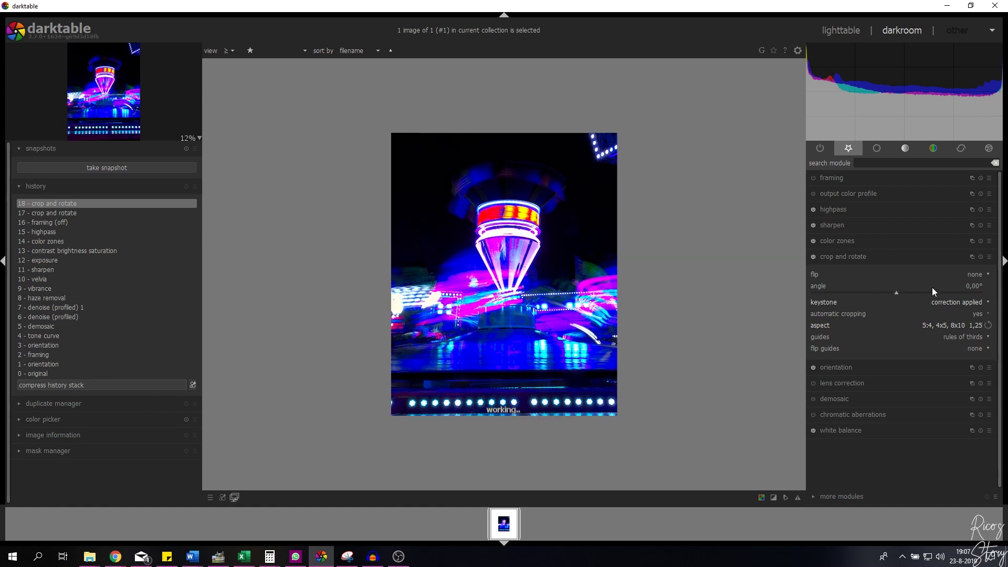
pyautogui.click(850, 256)
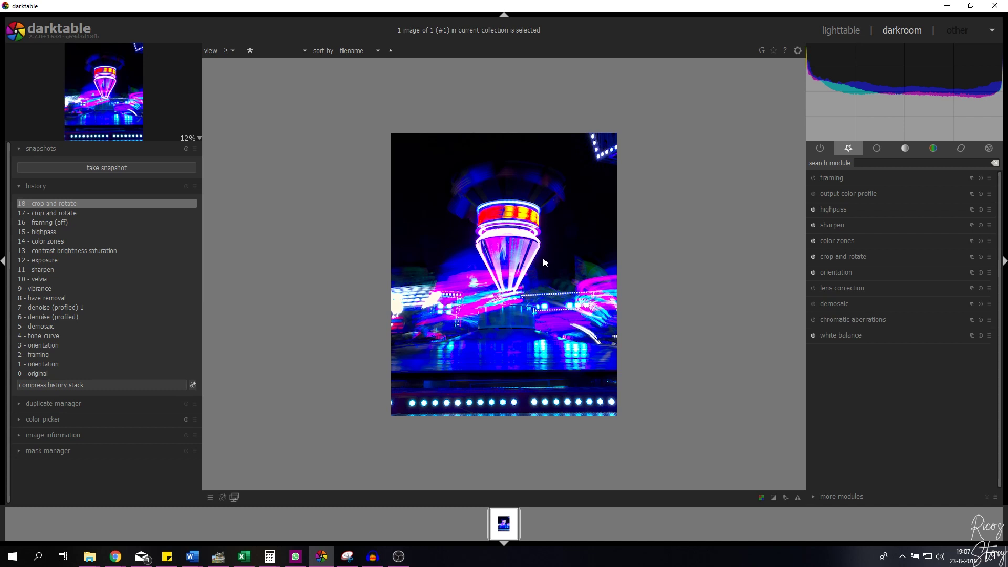
# In the lighttable, set the export options to JPEG (8-bit), quality 75 and the sRGB (web-safe) profile.
pyautogui.click(840, 30)
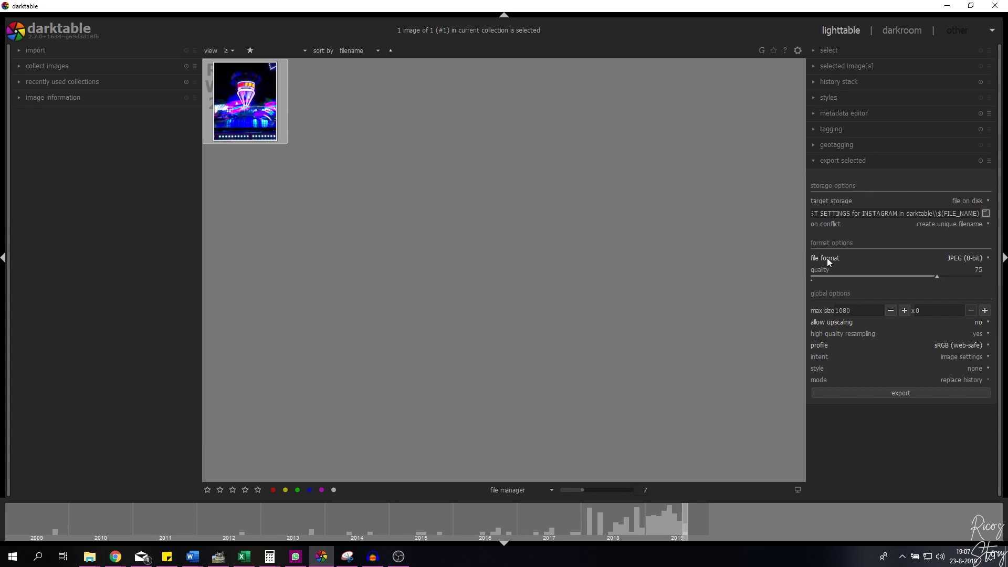
pyautogui.click(945, 258)
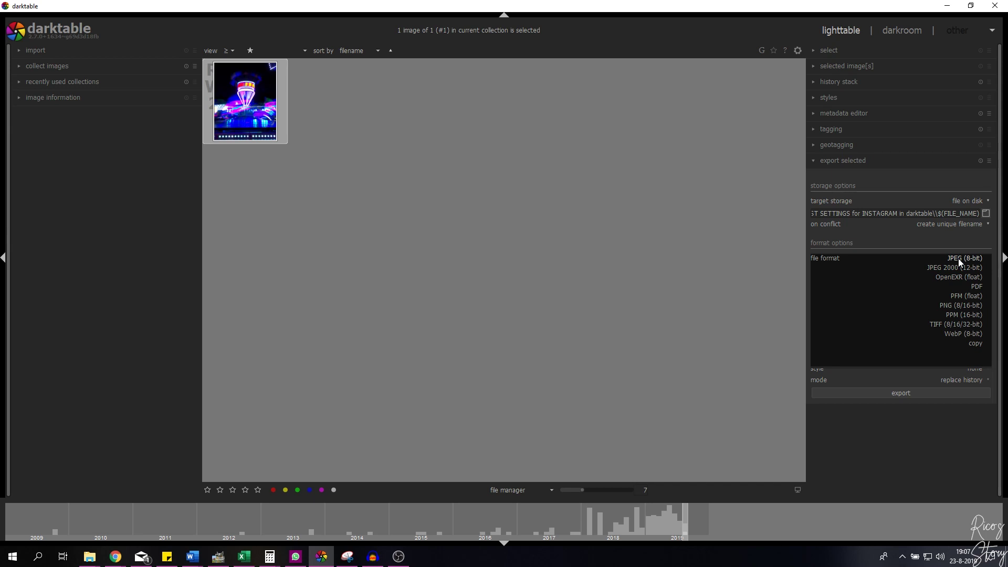
pyautogui.click(959, 259)
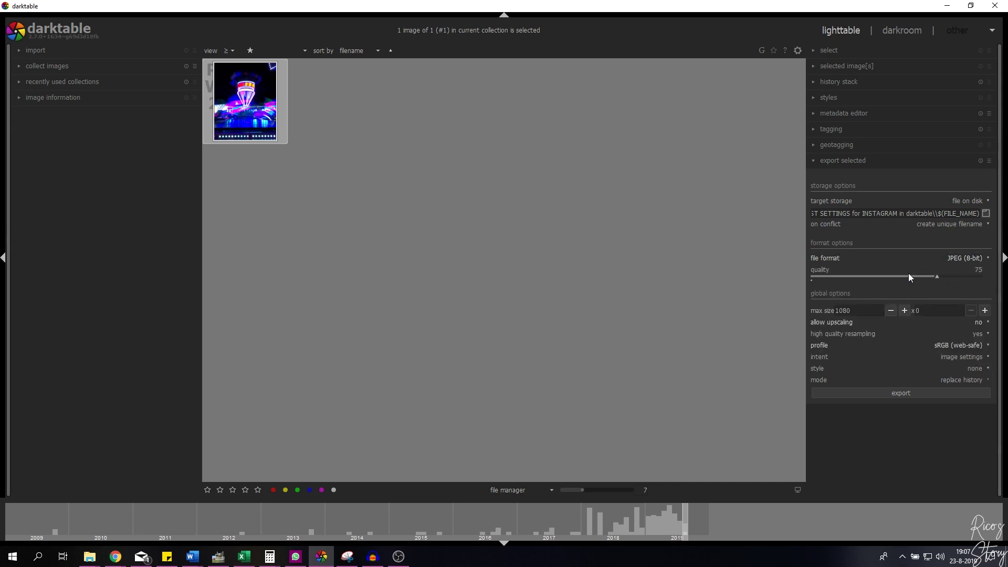
pyautogui.moveTo(937, 278); pyautogui.dragTo(987, 275)
pyautogui.rightClick(975, 269)
pyautogui.write('75')
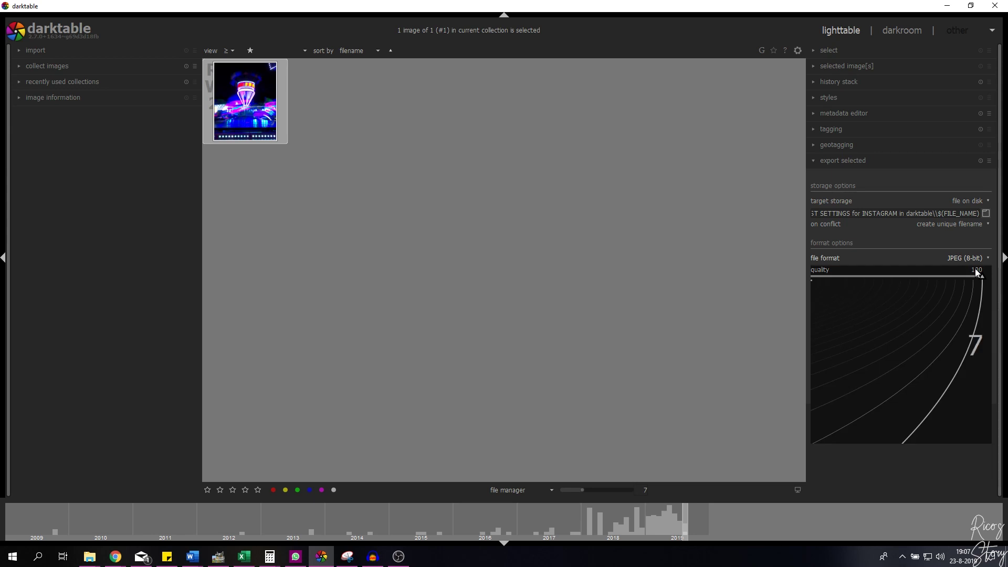
pyautogui.press('Return')
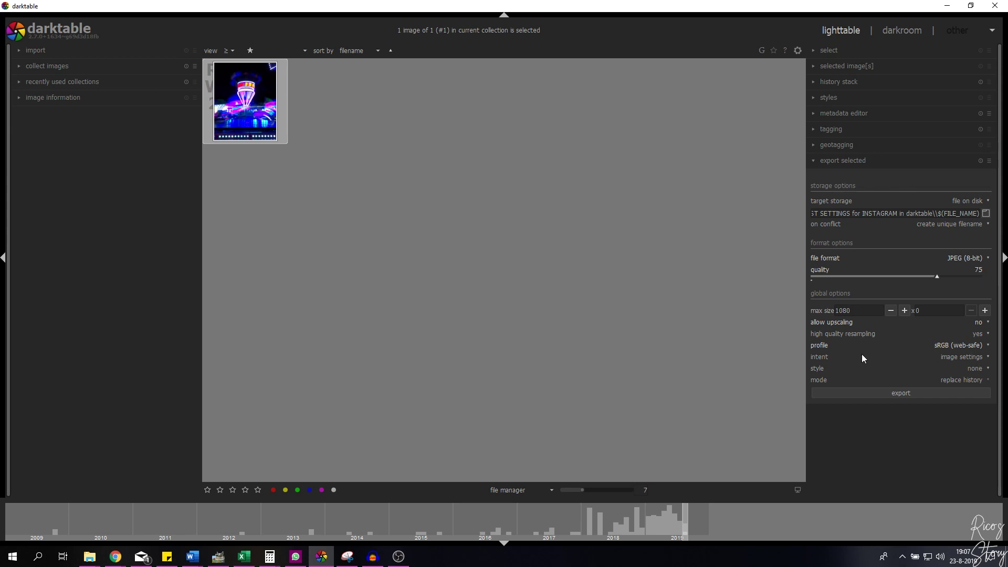
pyautogui.click(966, 345)
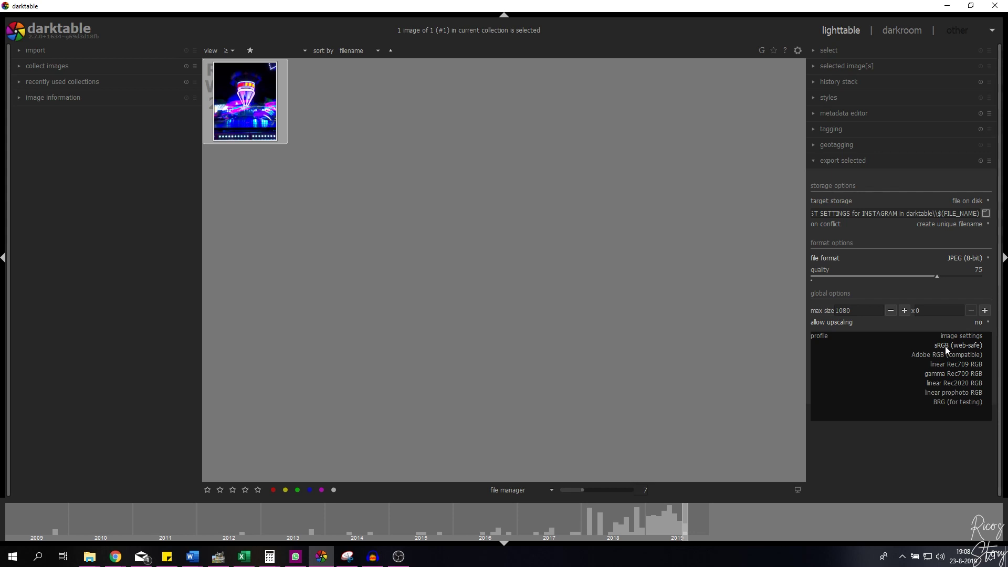
pyautogui.click(947, 349)
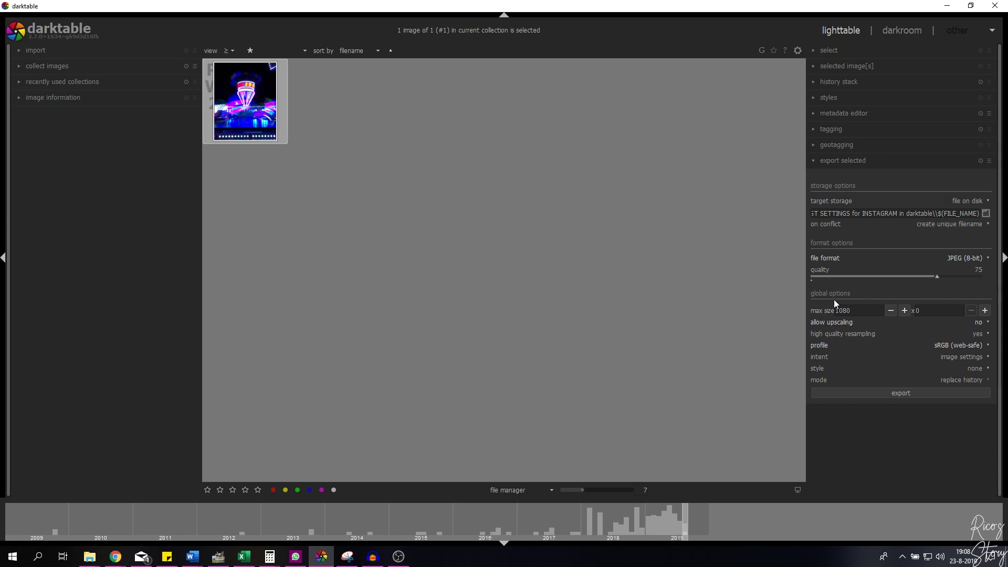
# Set the maximum export width to 1080, leave the height at 0, and export the photo.
pyautogui.click(874, 310)
pyautogui.write('0')
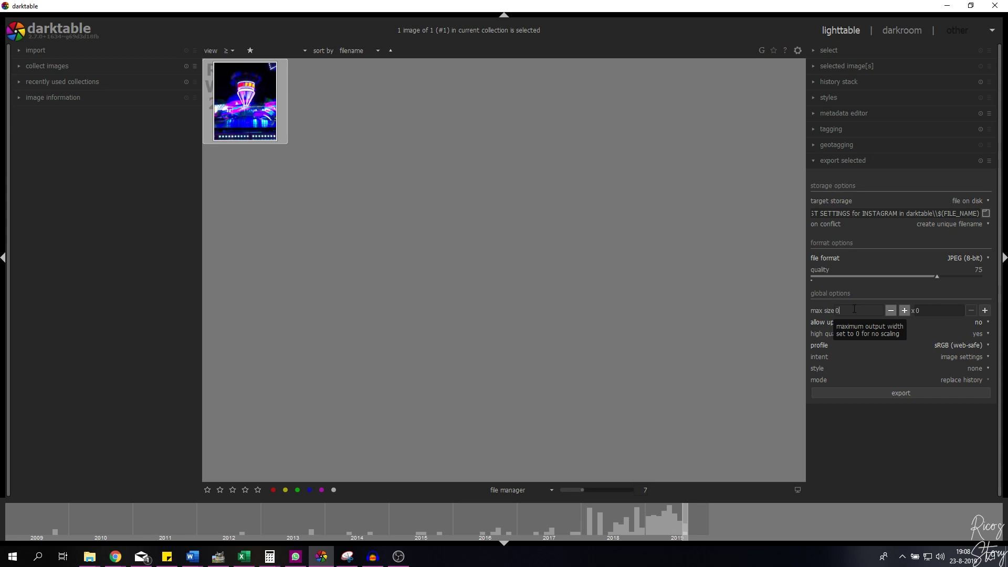
pyautogui.press('BackSpace')
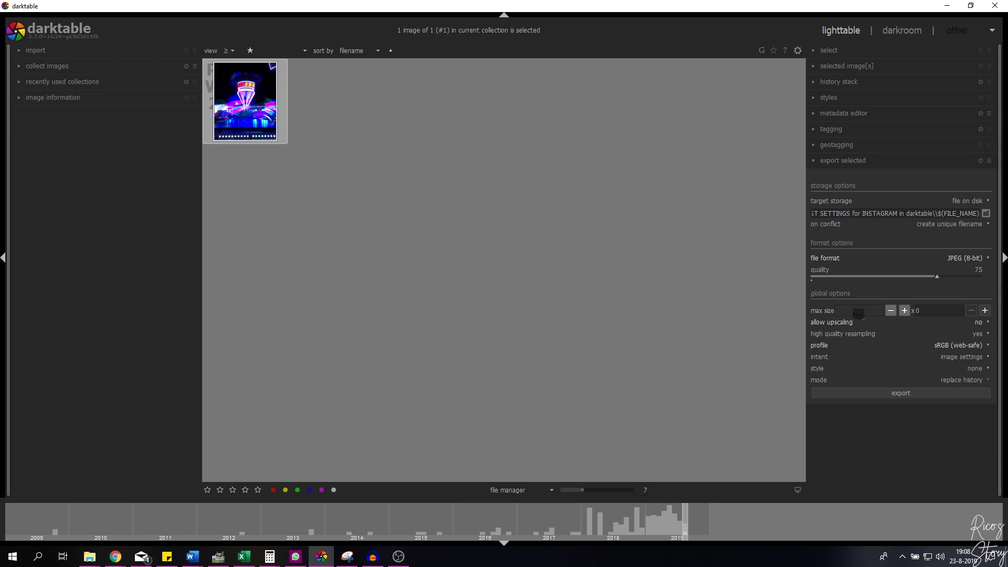
pyautogui.write('1080')
pyautogui.click(931, 310)
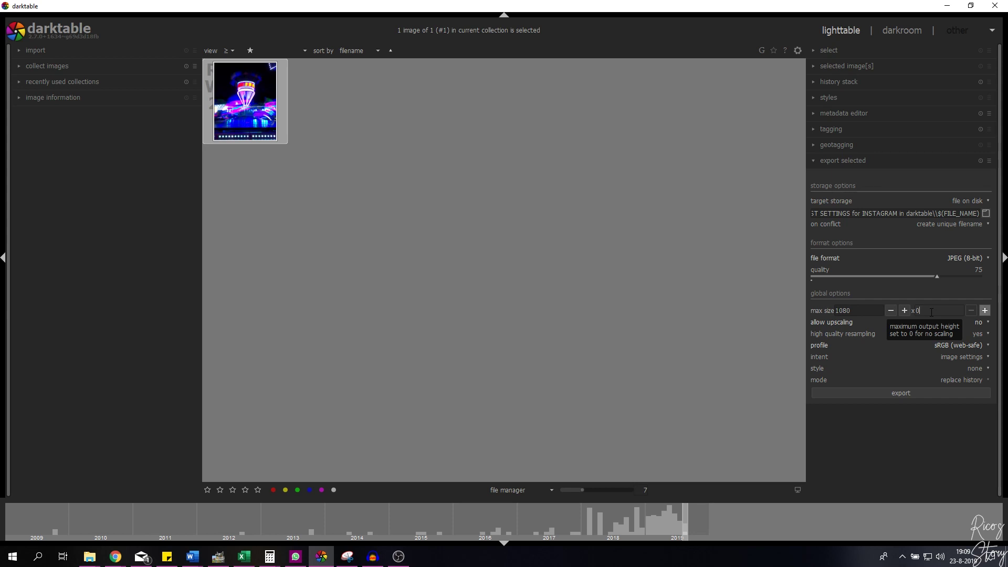
pyautogui.click(903, 395)
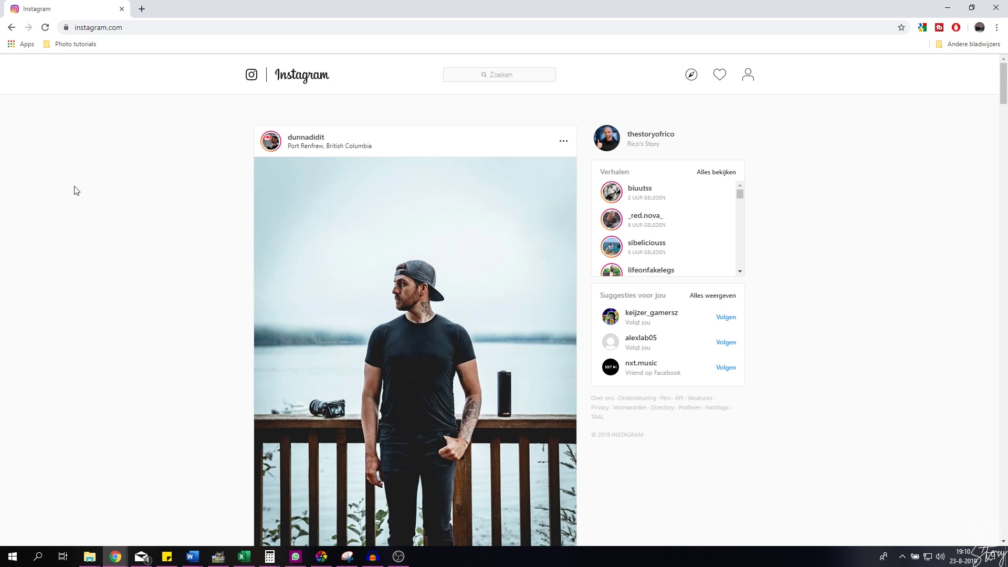
# Switch to Instagram in Chrome, open the account's own profile page and look over its posts.
pyautogui.click(748, 81)
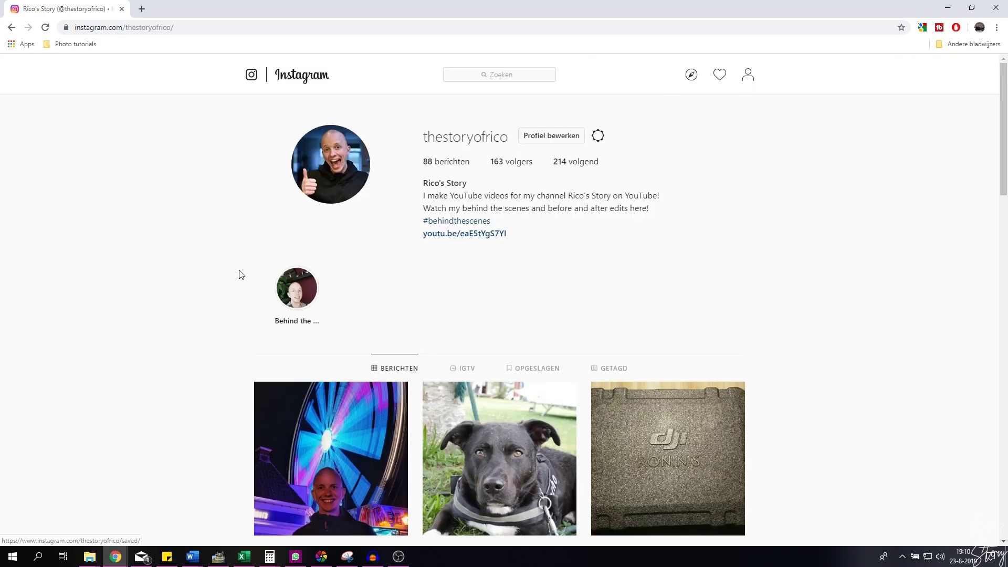
pyautogui.scroll(-5, 239, 275)
pyautogui.scroll(5, 562, 358)
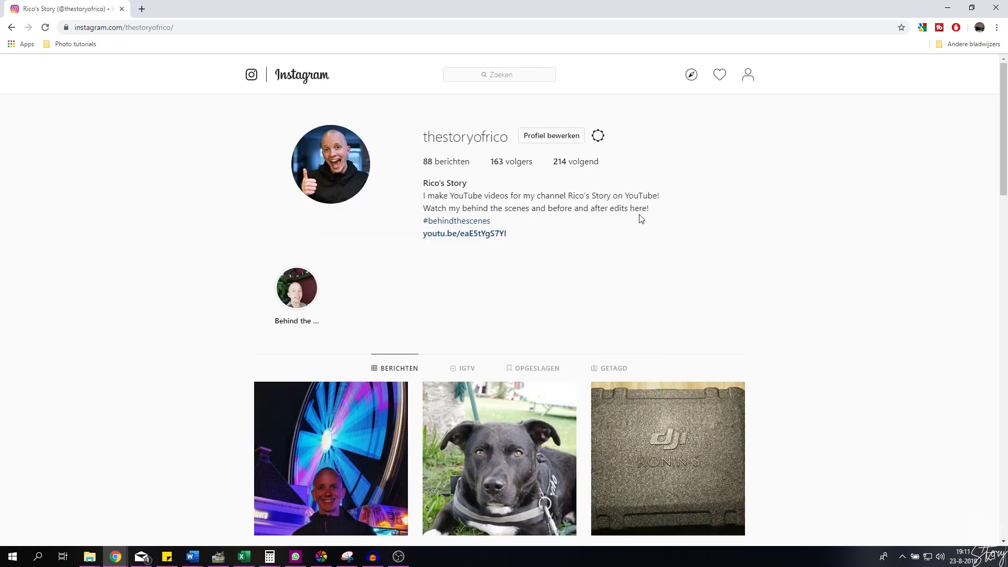
# Open Chrome's developer tools, enable mobile device emulation and reload the Instagram profile page.
pyautogui.press('F12')
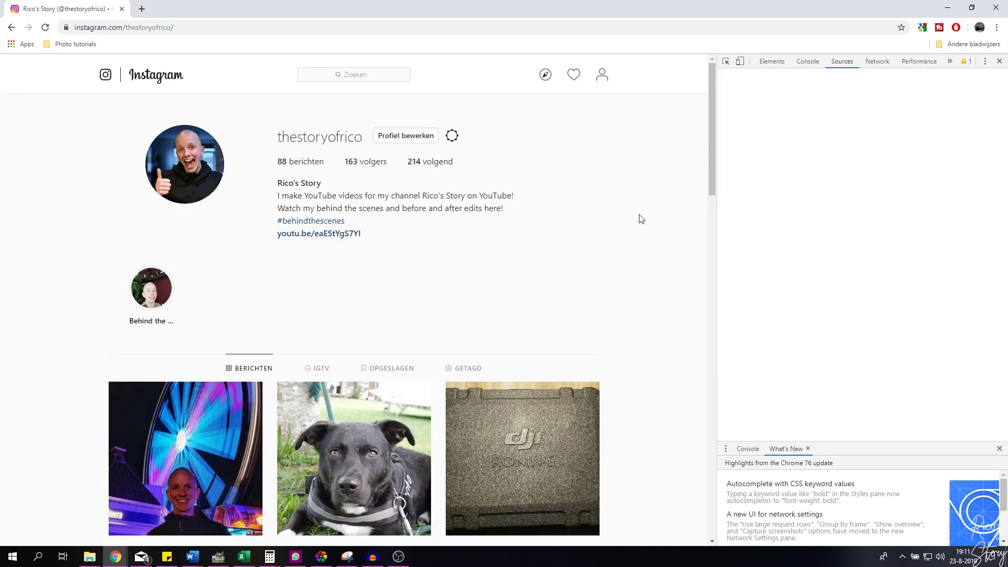
pyautogui.click(741, 62)
pyautogui.click(45, 28)
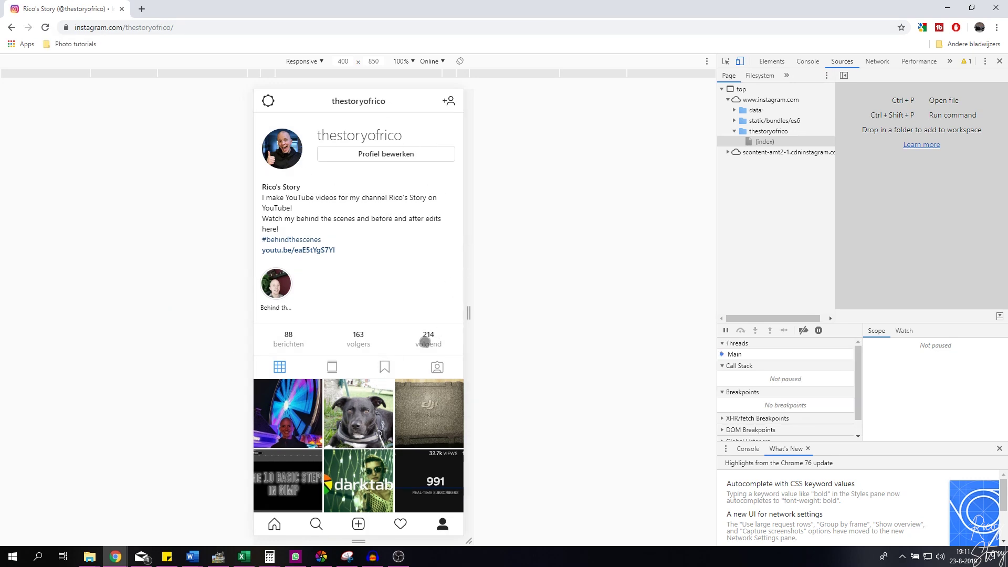
# Start a new Instagram post with the file P1088505_01, continue past the crop stage and open the caption for editing.
pyautogui.click(359, 525)
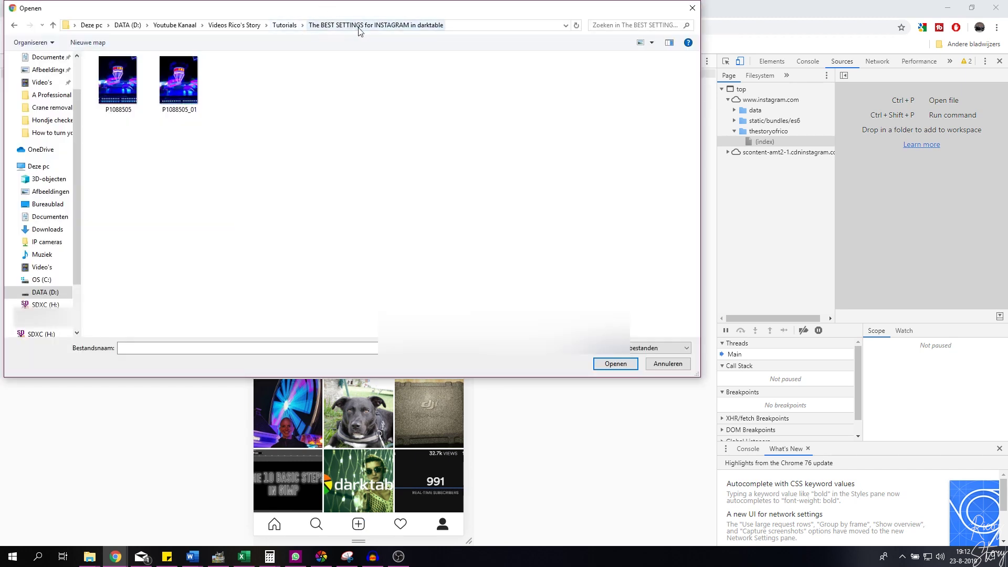
pyautogui.click(181, 84)
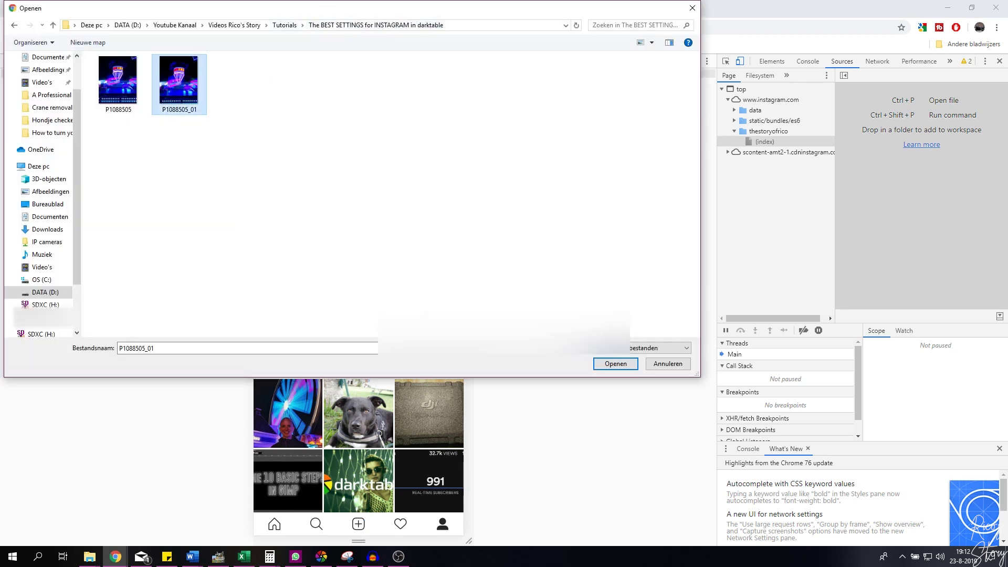
pyautogui.click(615, 364)
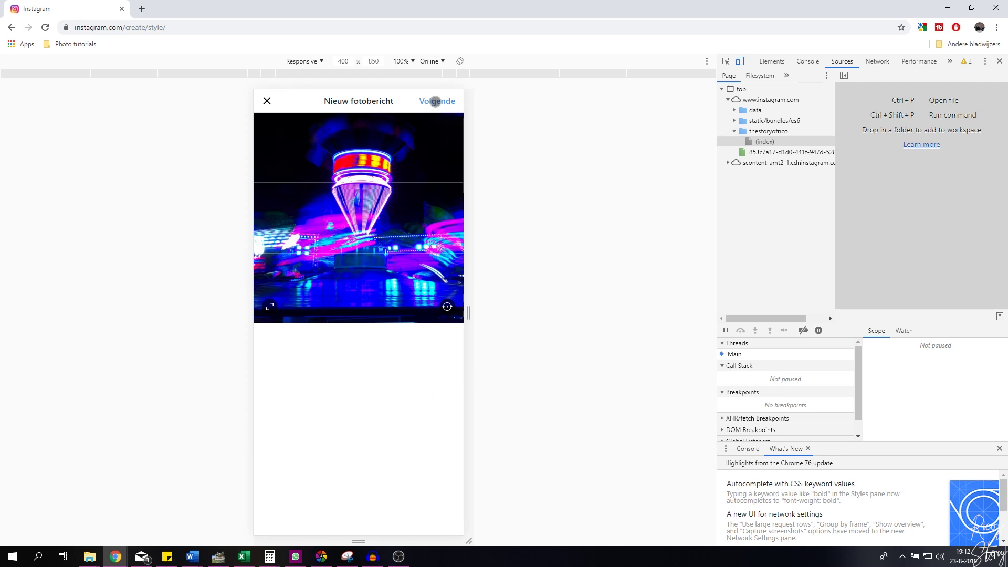
pyautogui.click(436, 102)
pyautogui.click(337, 131)
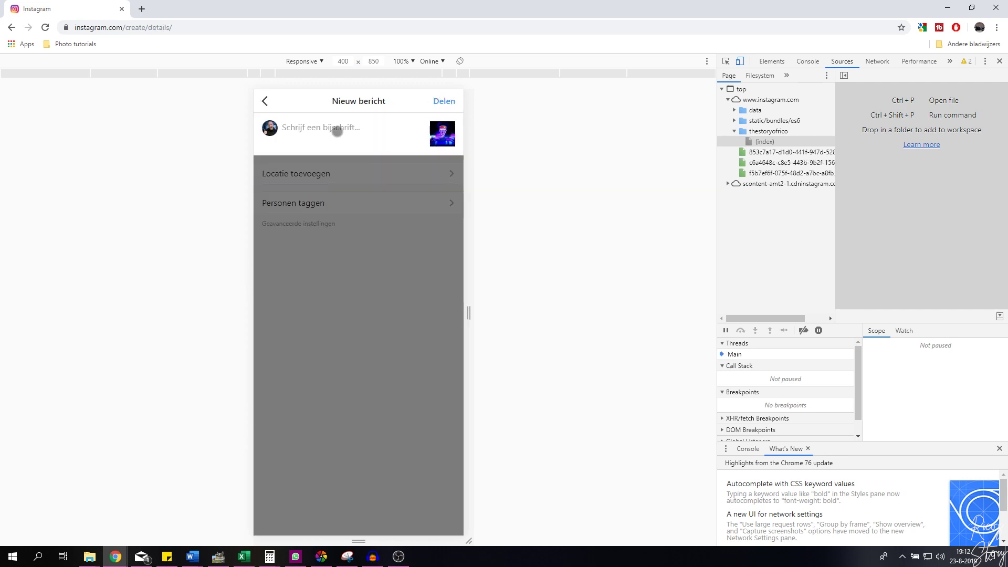